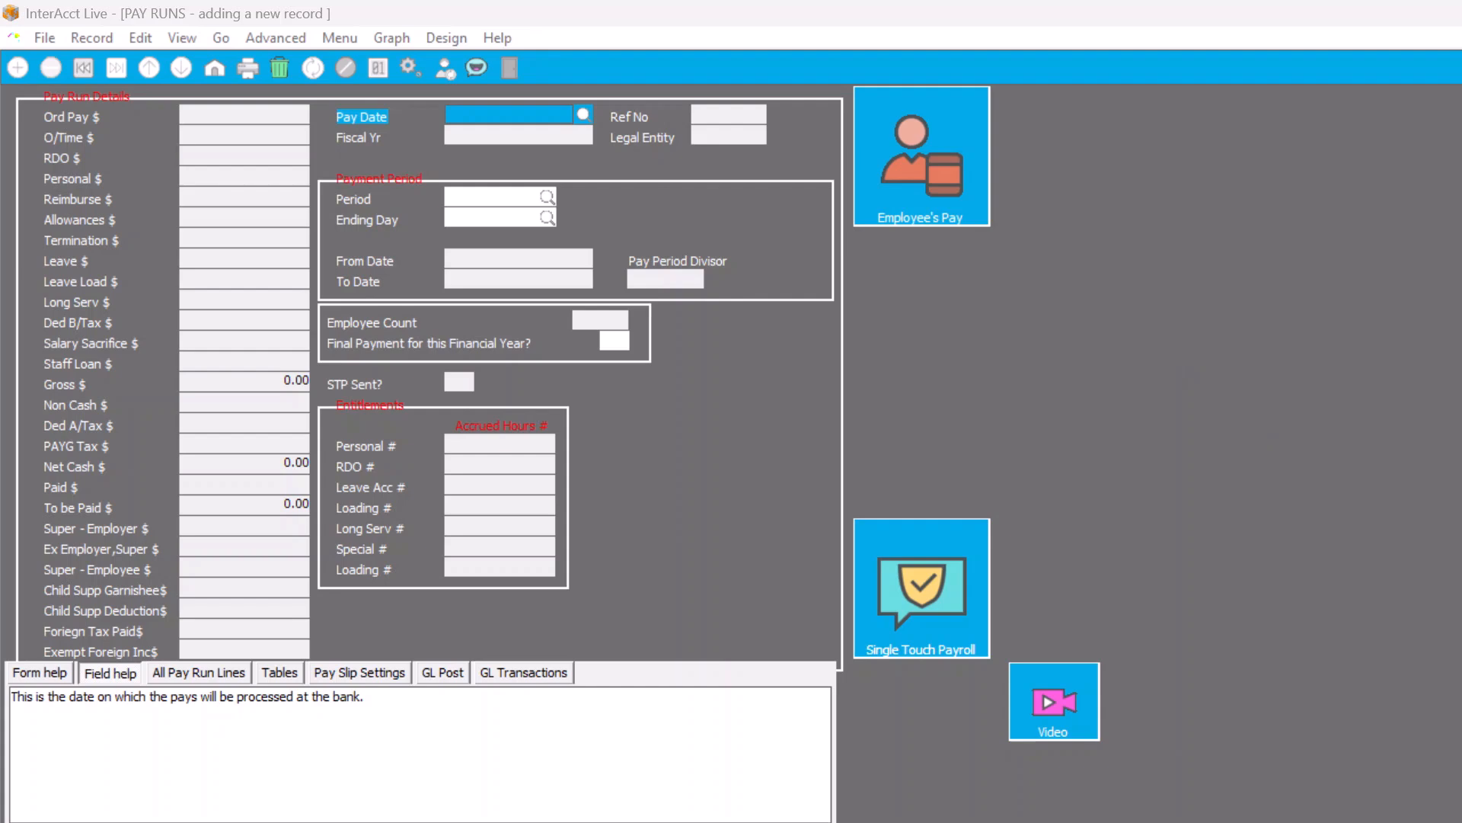
# Set the new pay run's pay date to Tuesday 24 June 2025.
pyautogui.click(582, 115)
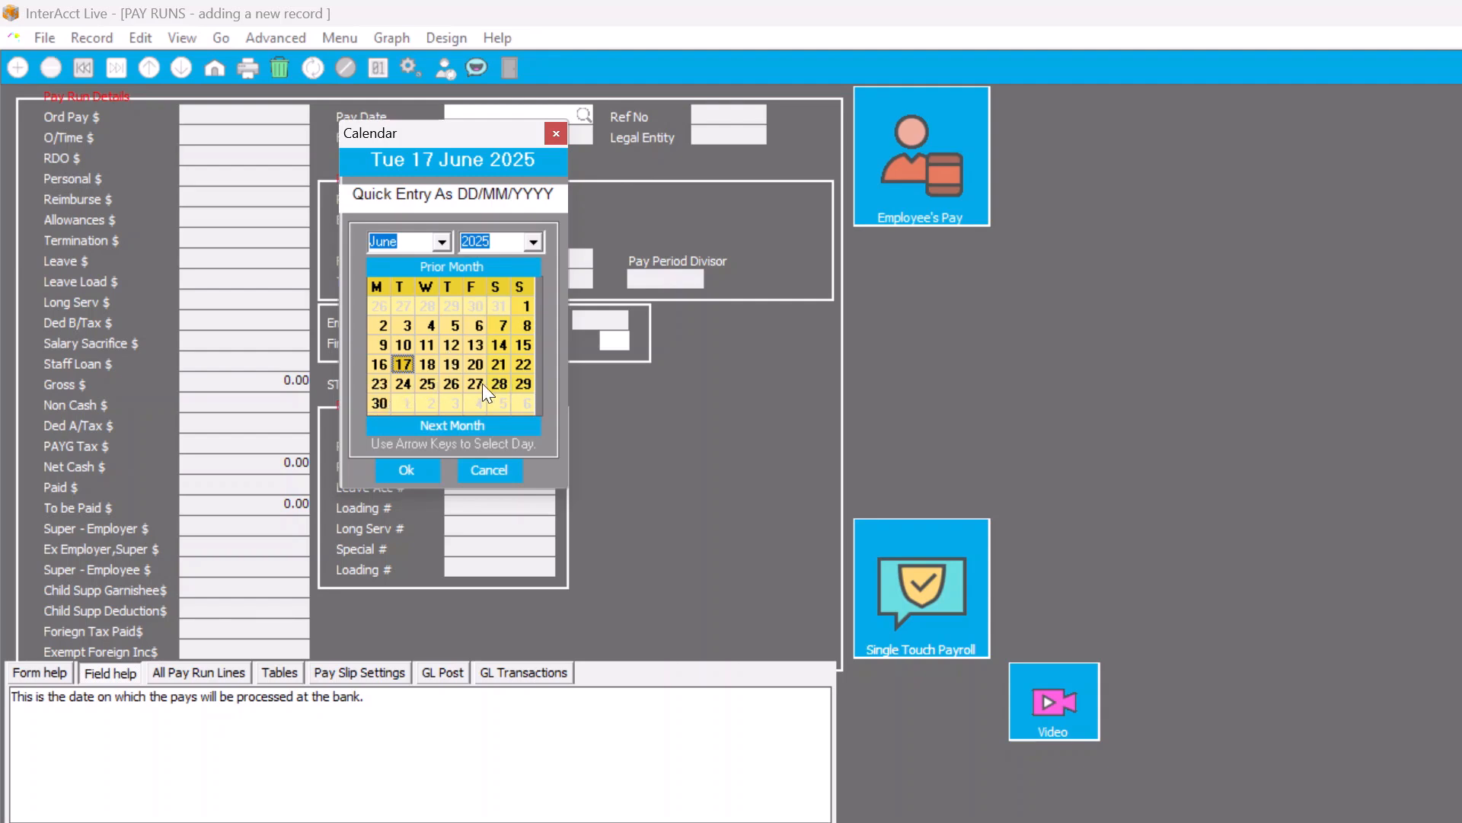
pyautogui.click(402, 386)
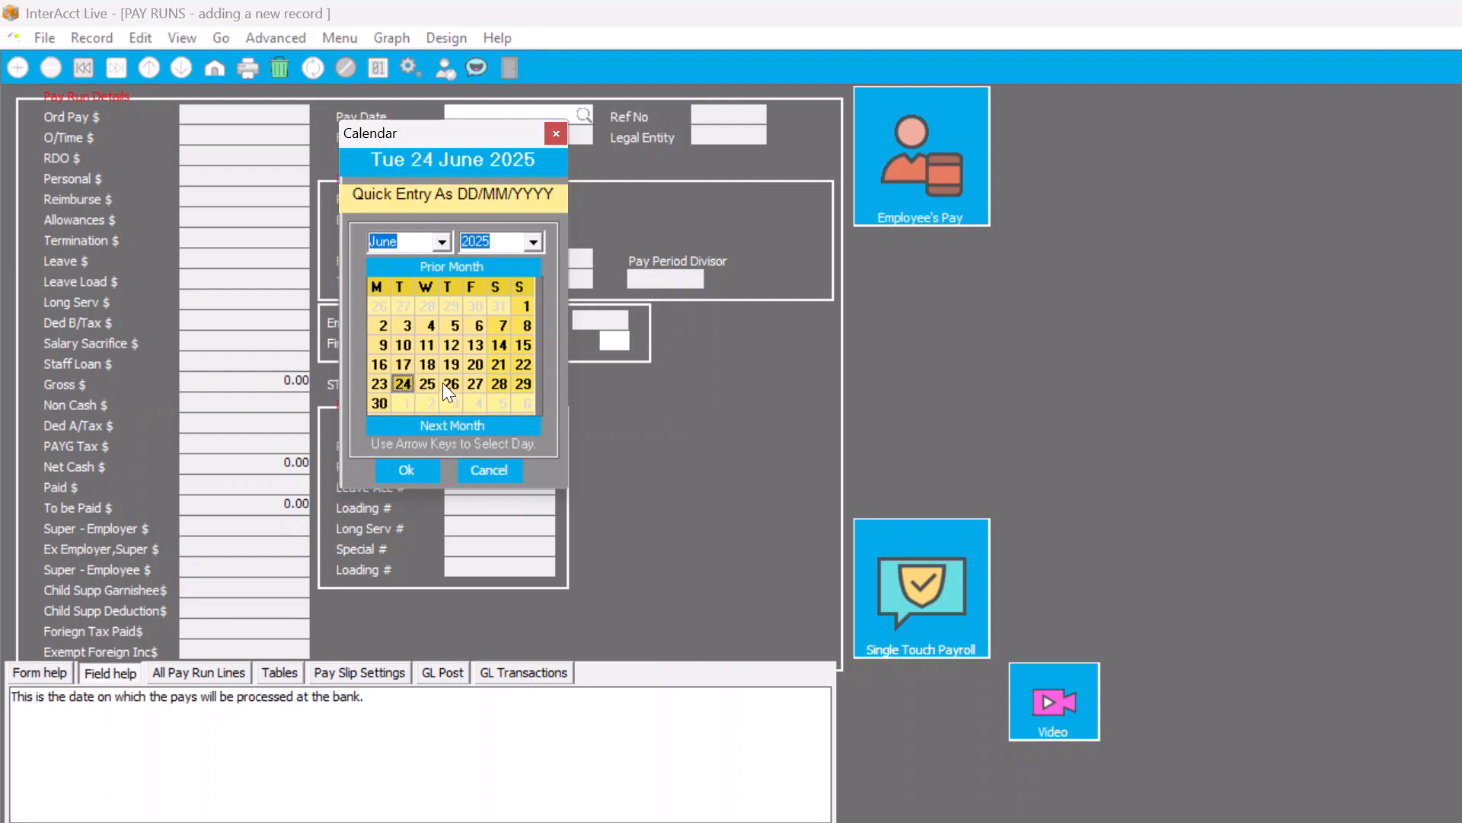
pyautogui.click(379, 404)
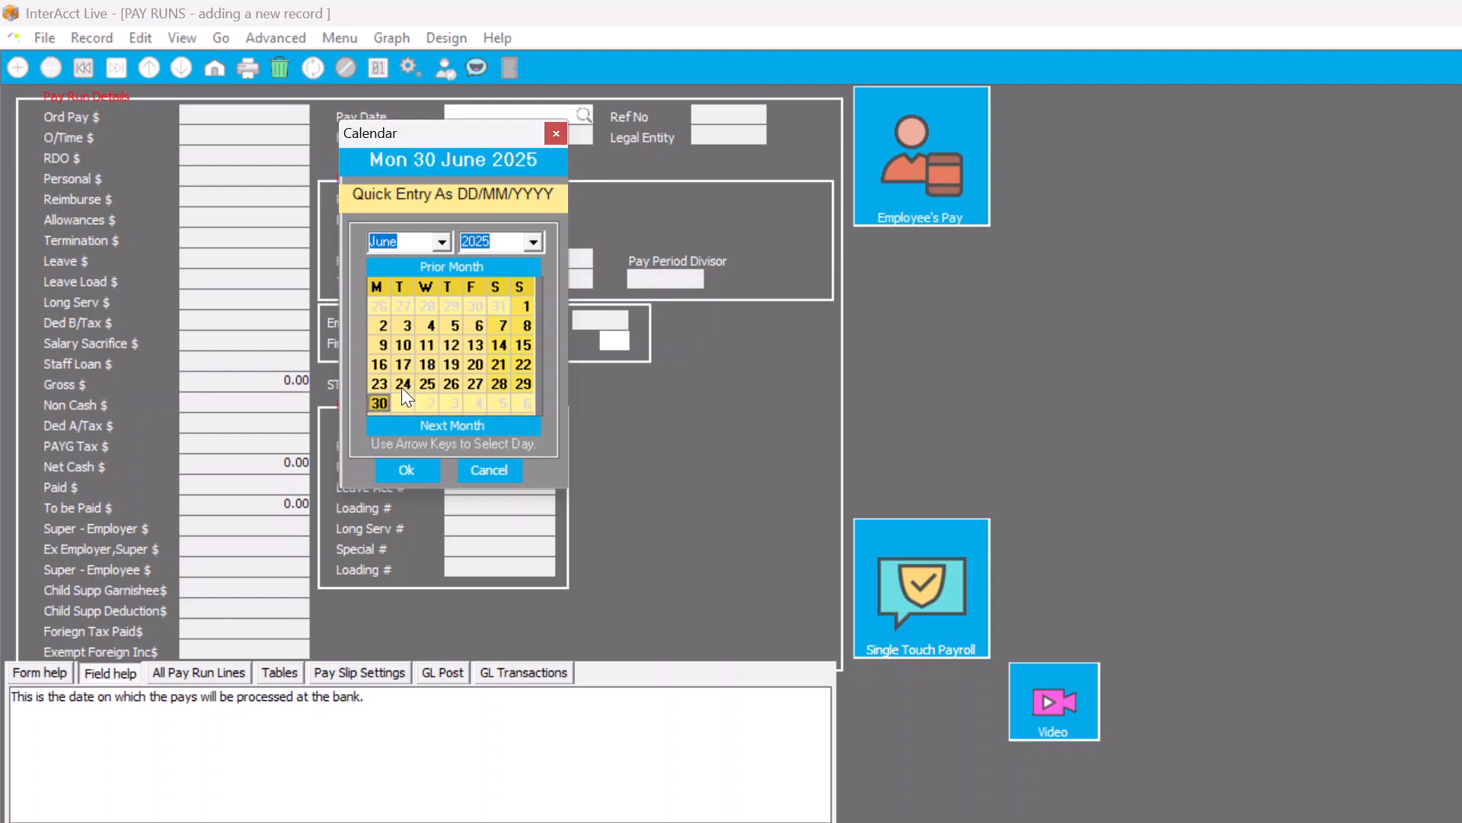
pyautogui.click(400, 386)
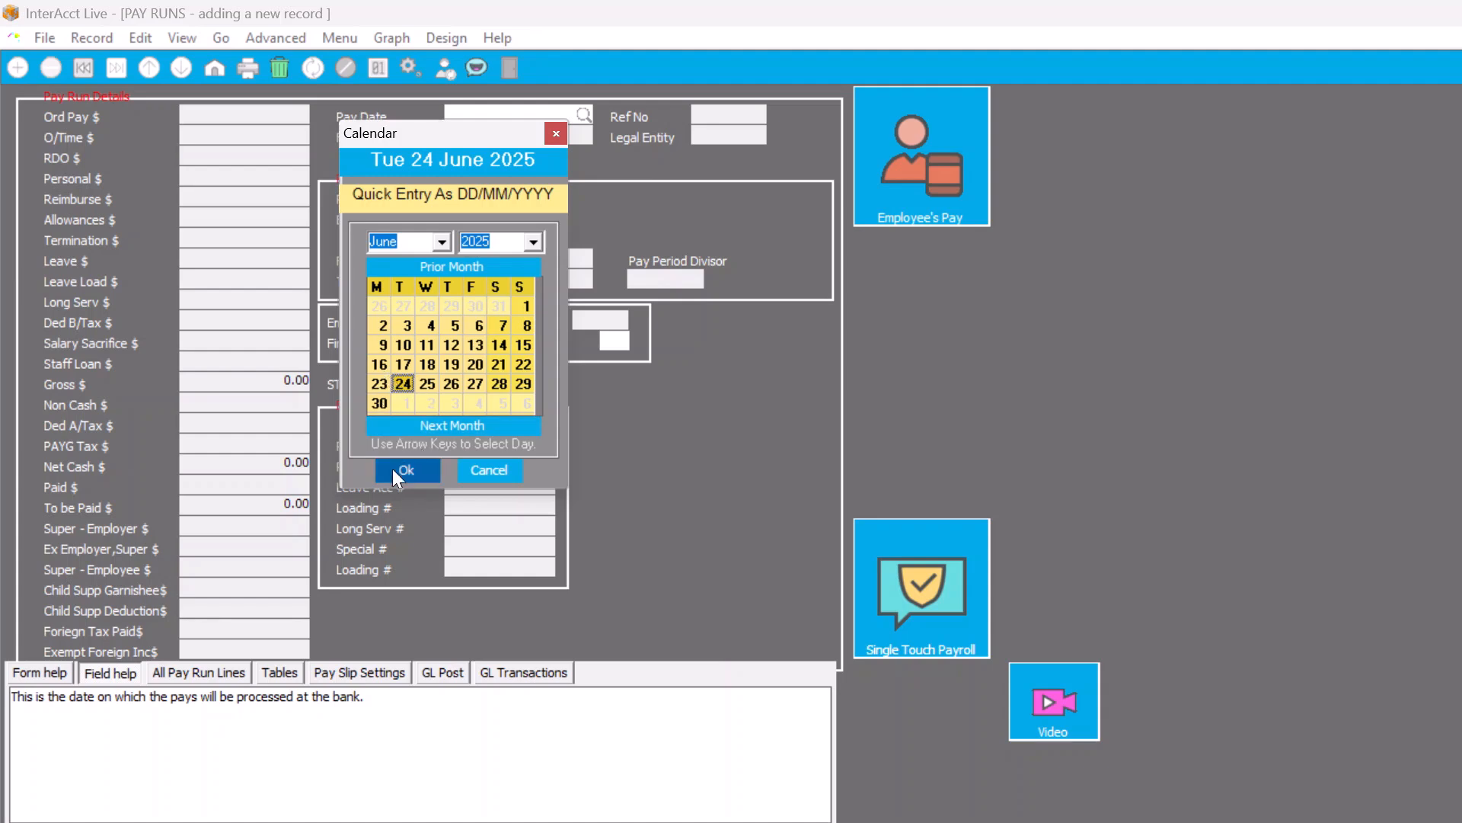
pyautogui.click(415, 470)
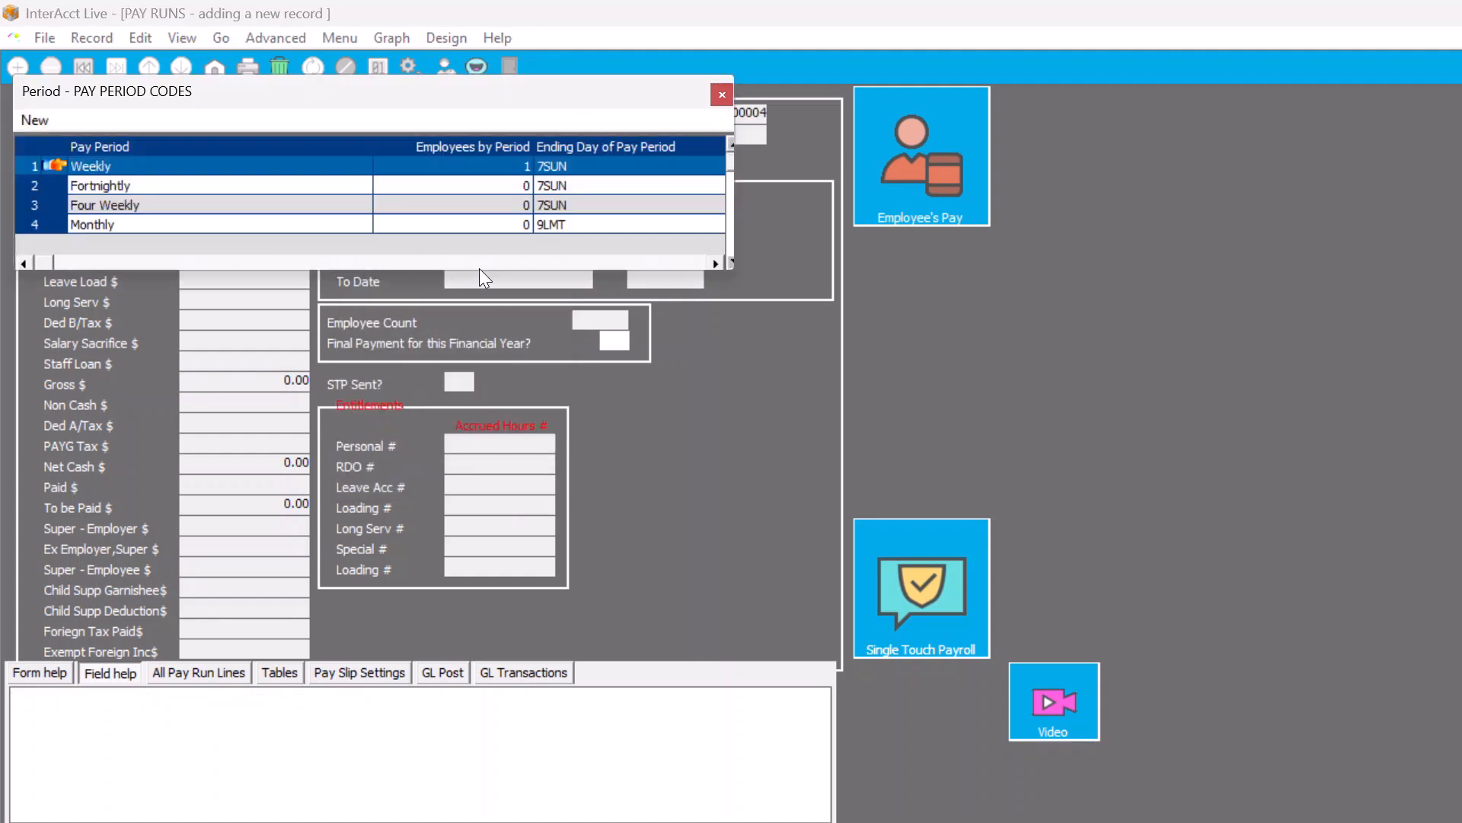
# Complete the pay run with the Weekly pay period and Final Payment for this Financial Year as Y, and close the employee pay list.
pyautogui.doubleClick(54, 163)
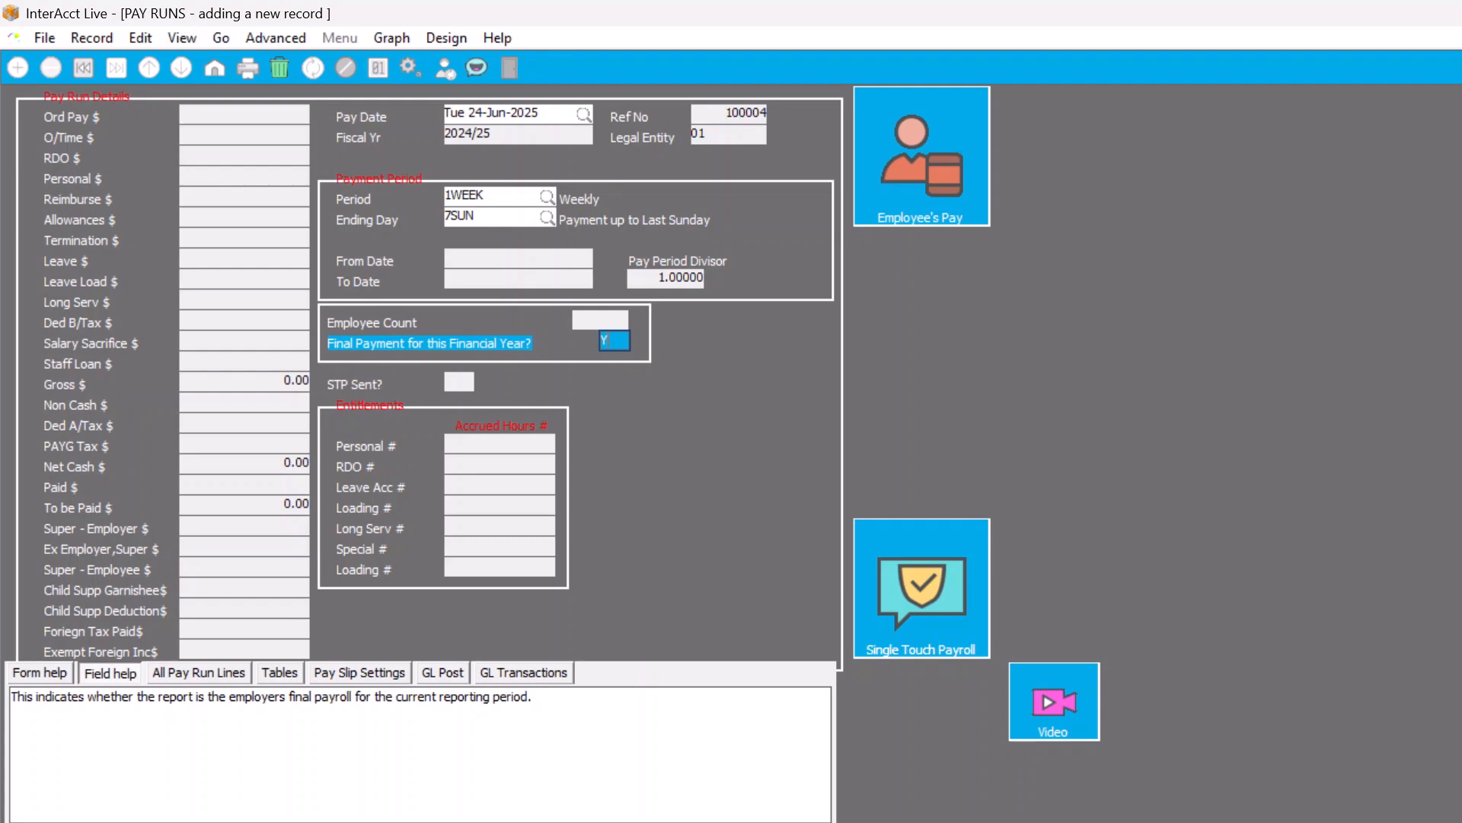
pyautogui.press('Return')
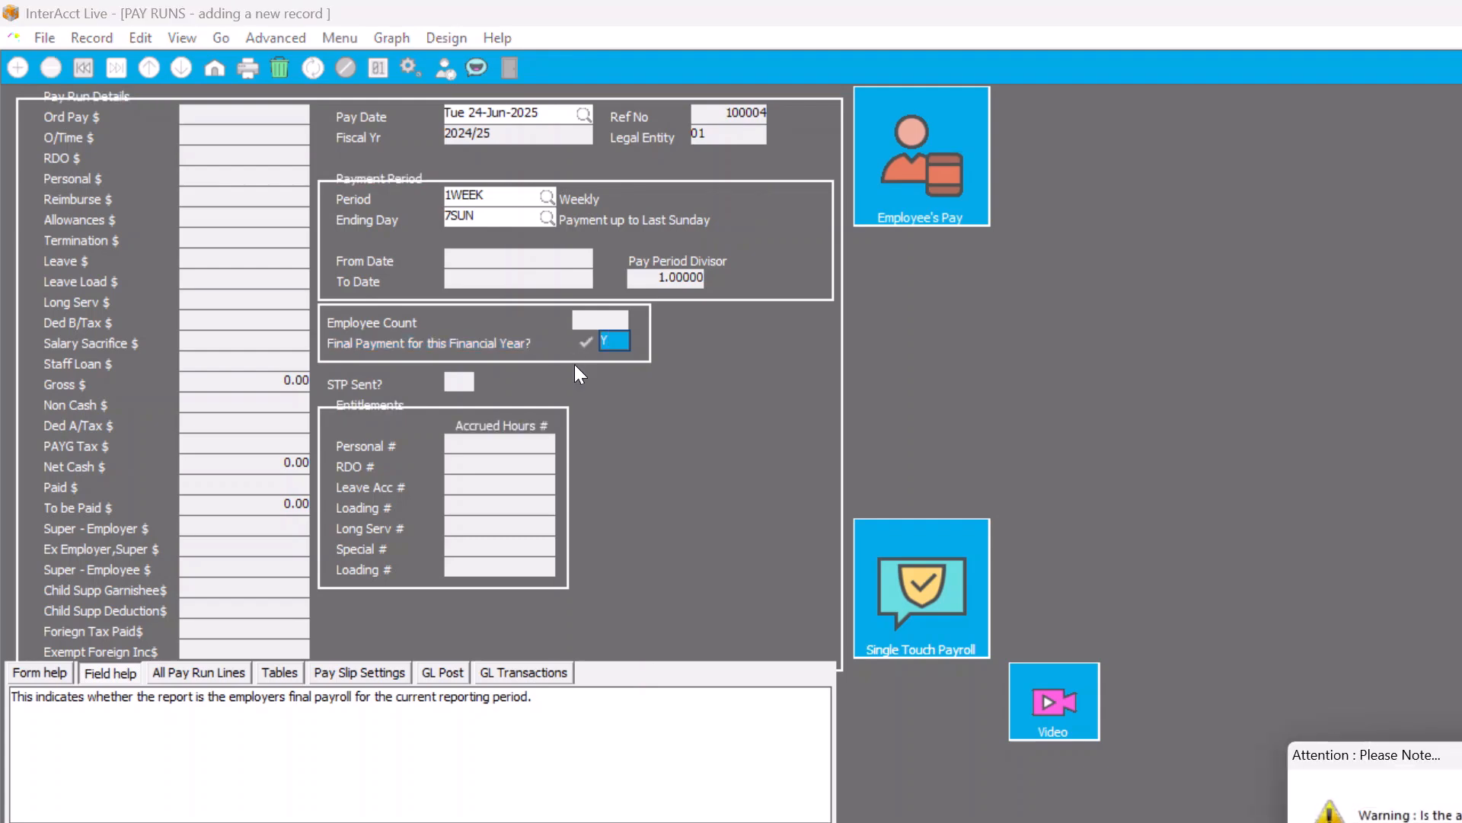
pyautogui.press('Return')
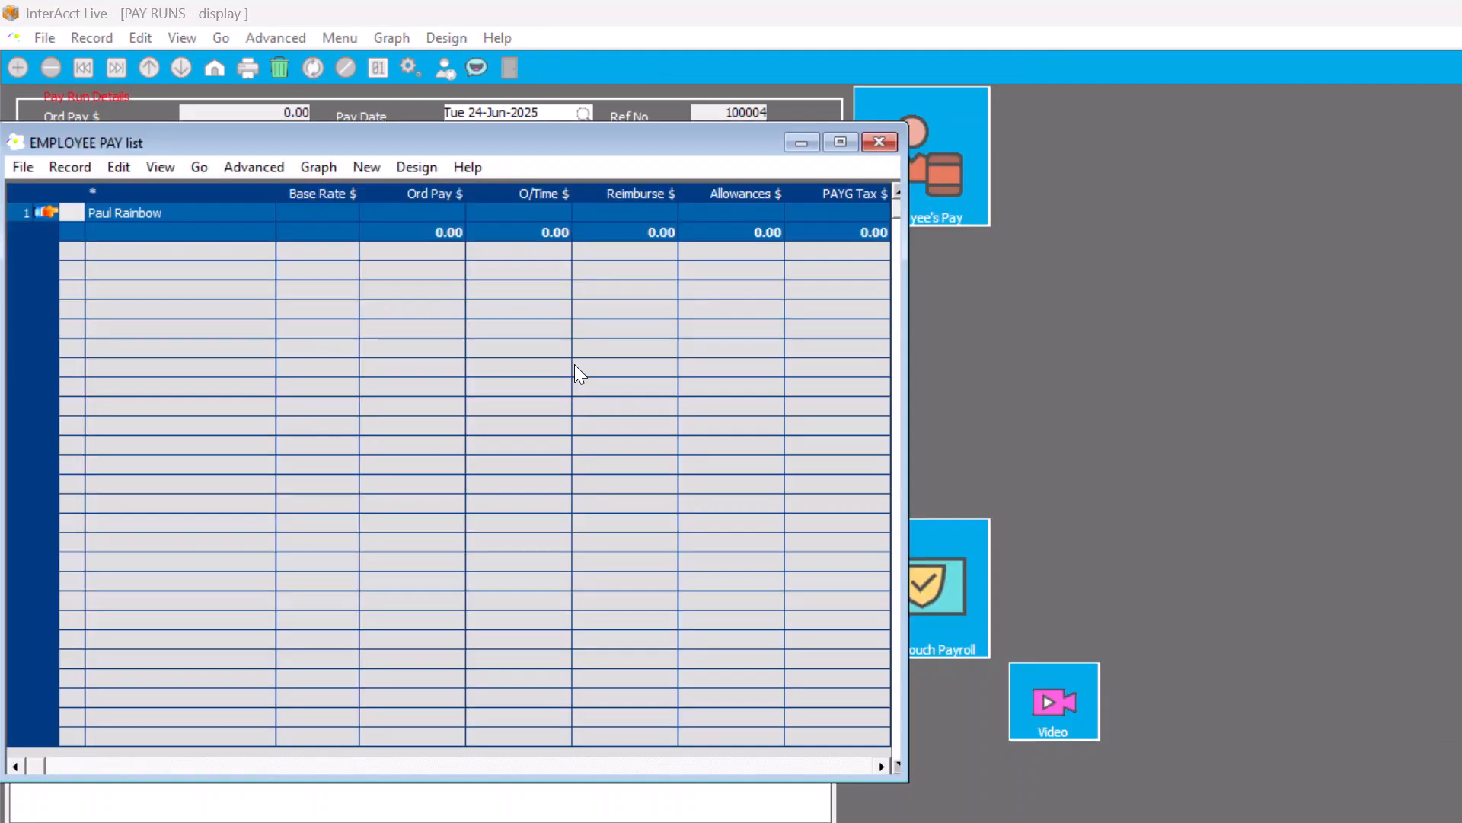
pyautogui.moveTo(485, 128); pyautogui.dragTo(559, 406)
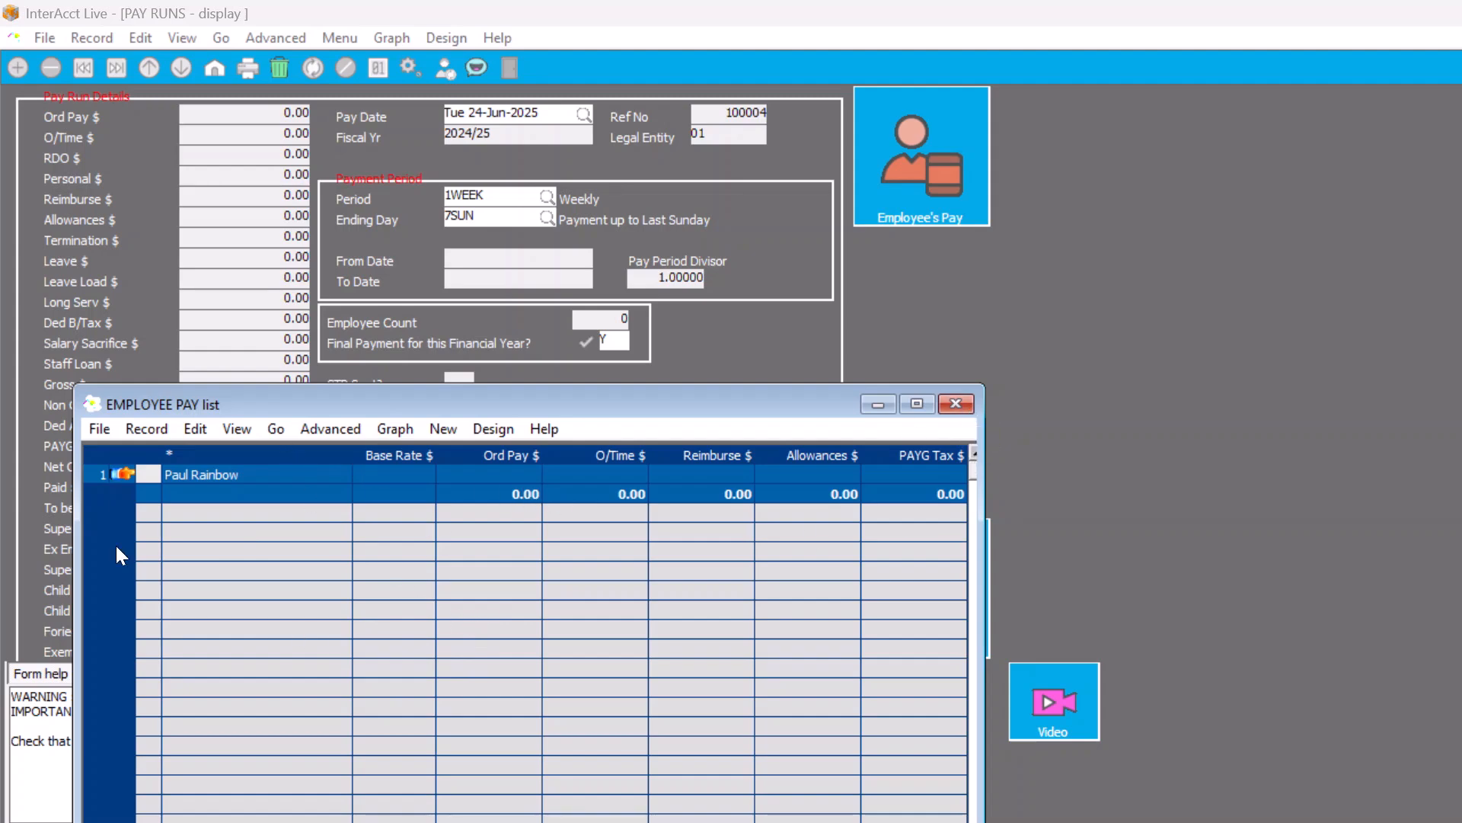
pyautogui.click(965, 408)
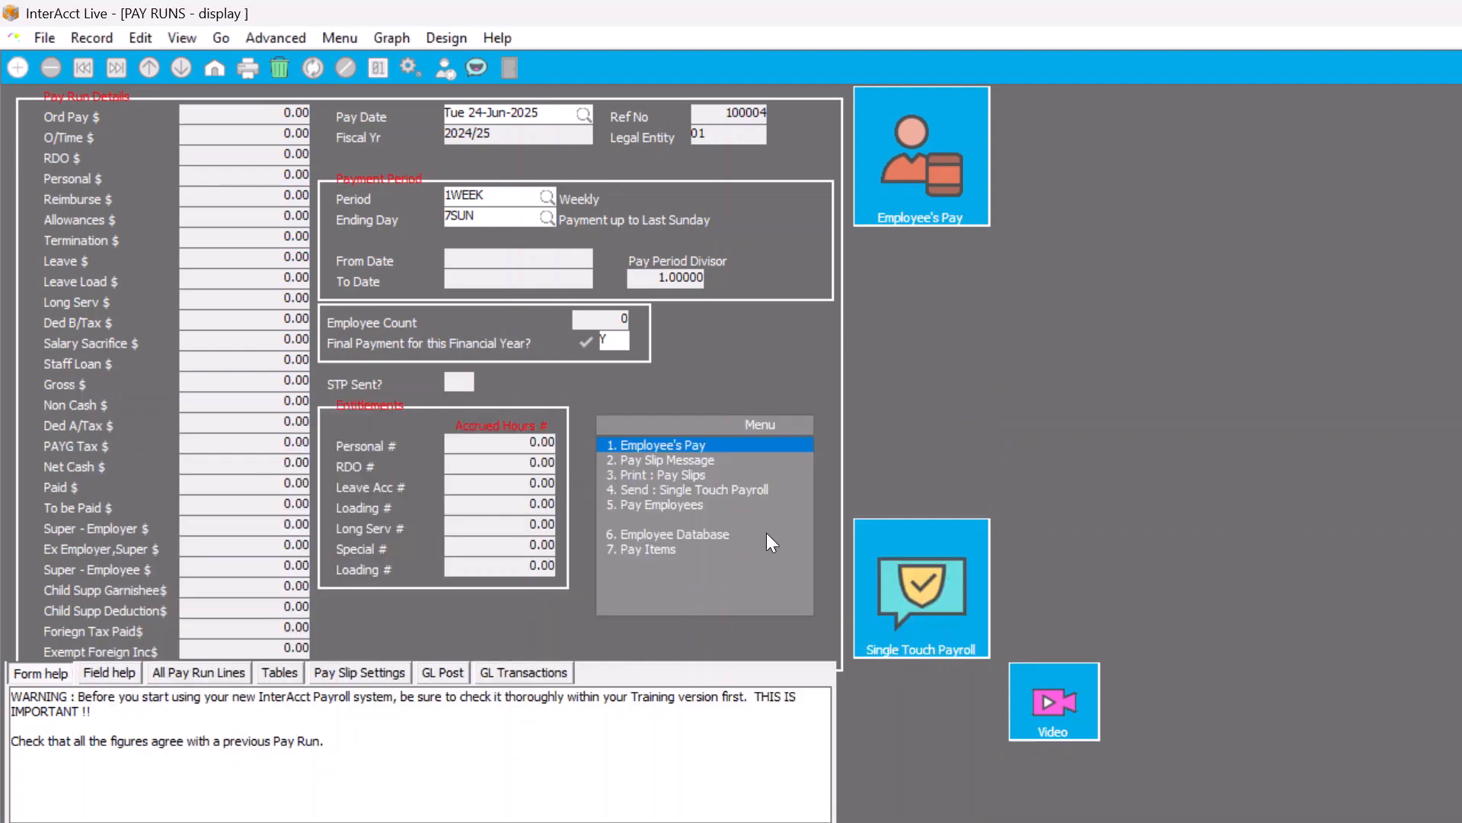
# Review the Single Touch Payroll submission form for the 24 June 2025 pay run and leave it without submitting.
pyautogui.click(919, 598)
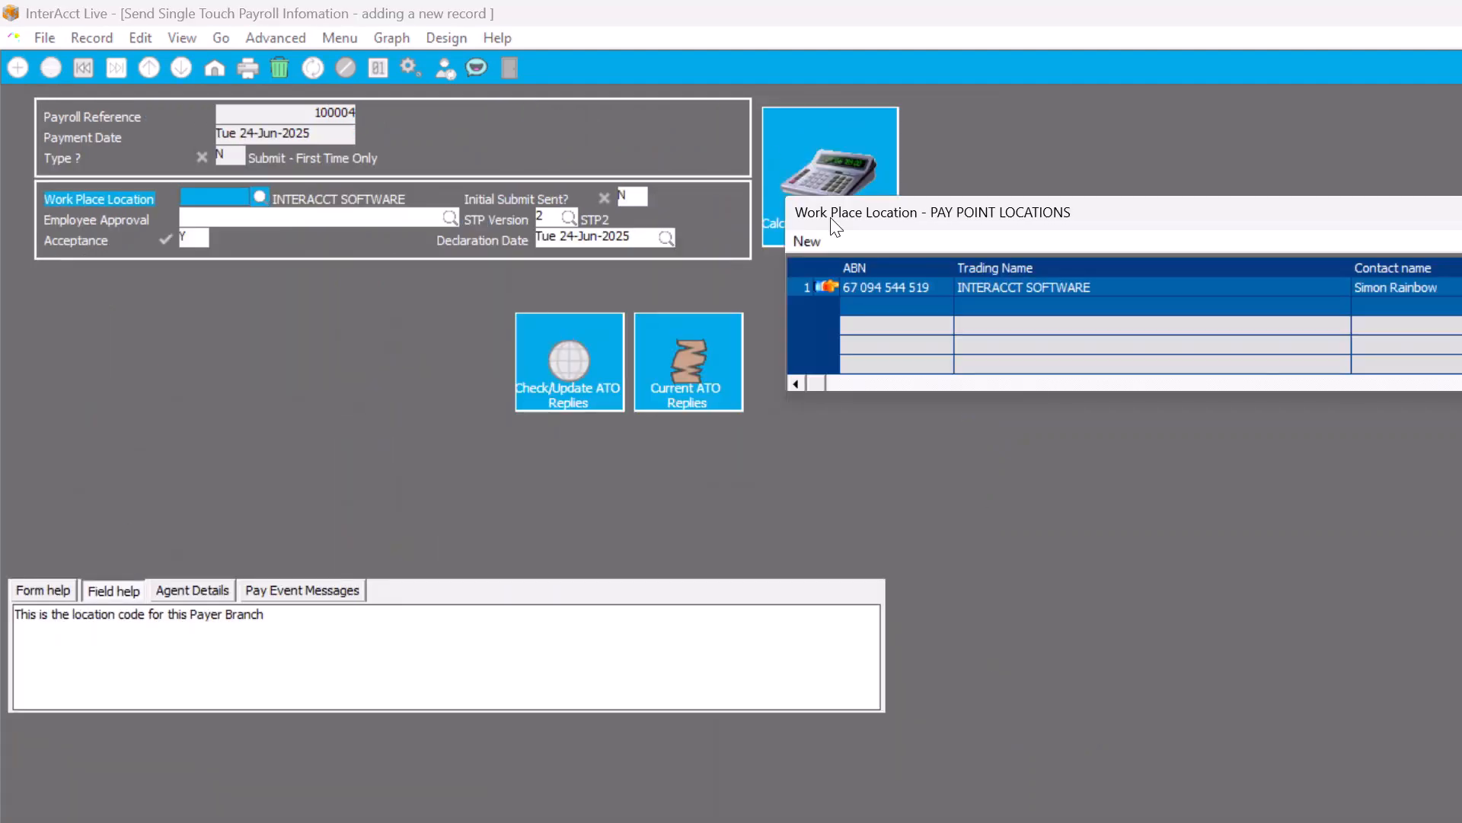
pyautogui.press('Escape')
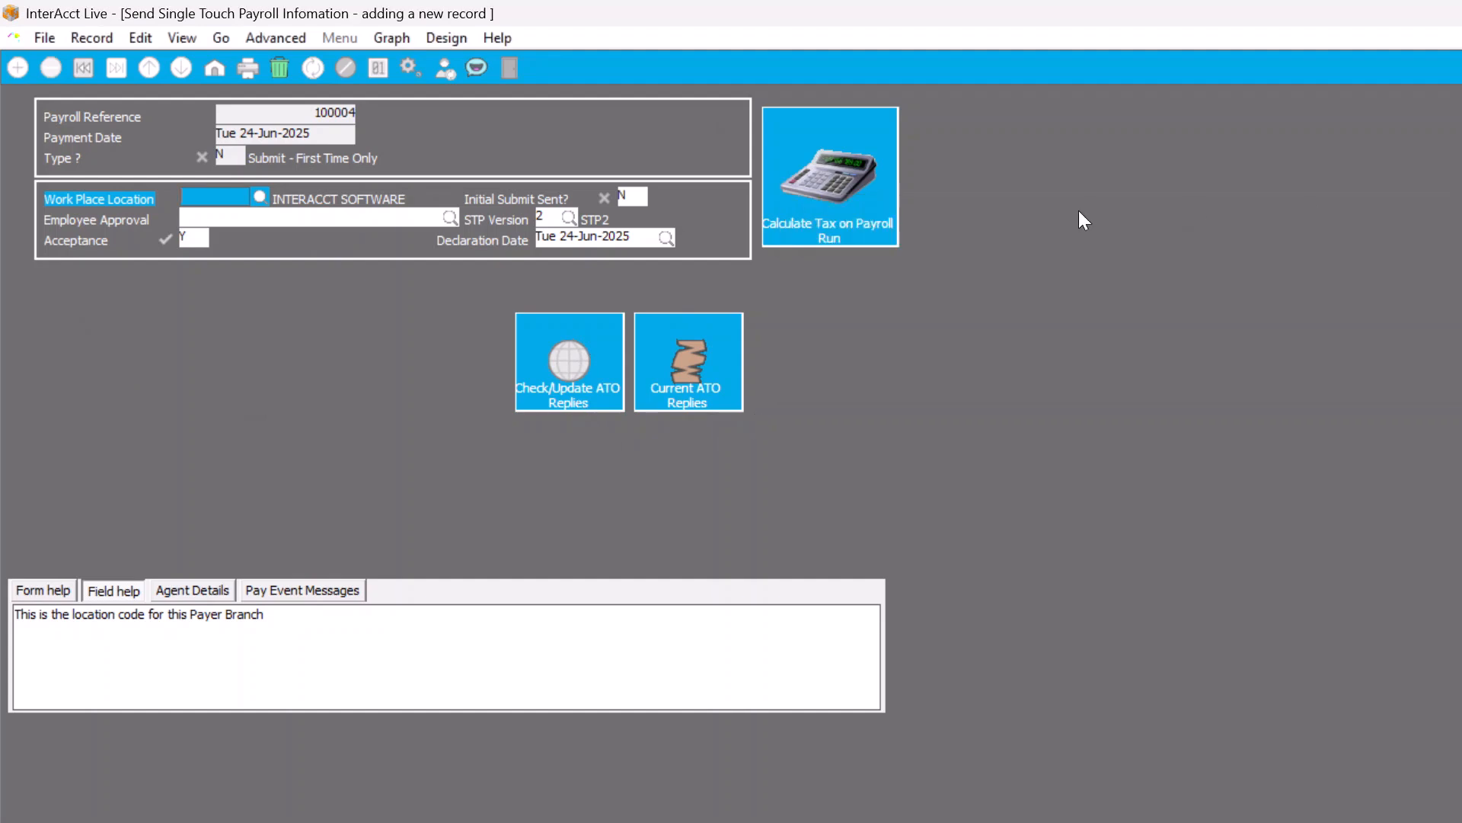
pyautogui.press('Escape')
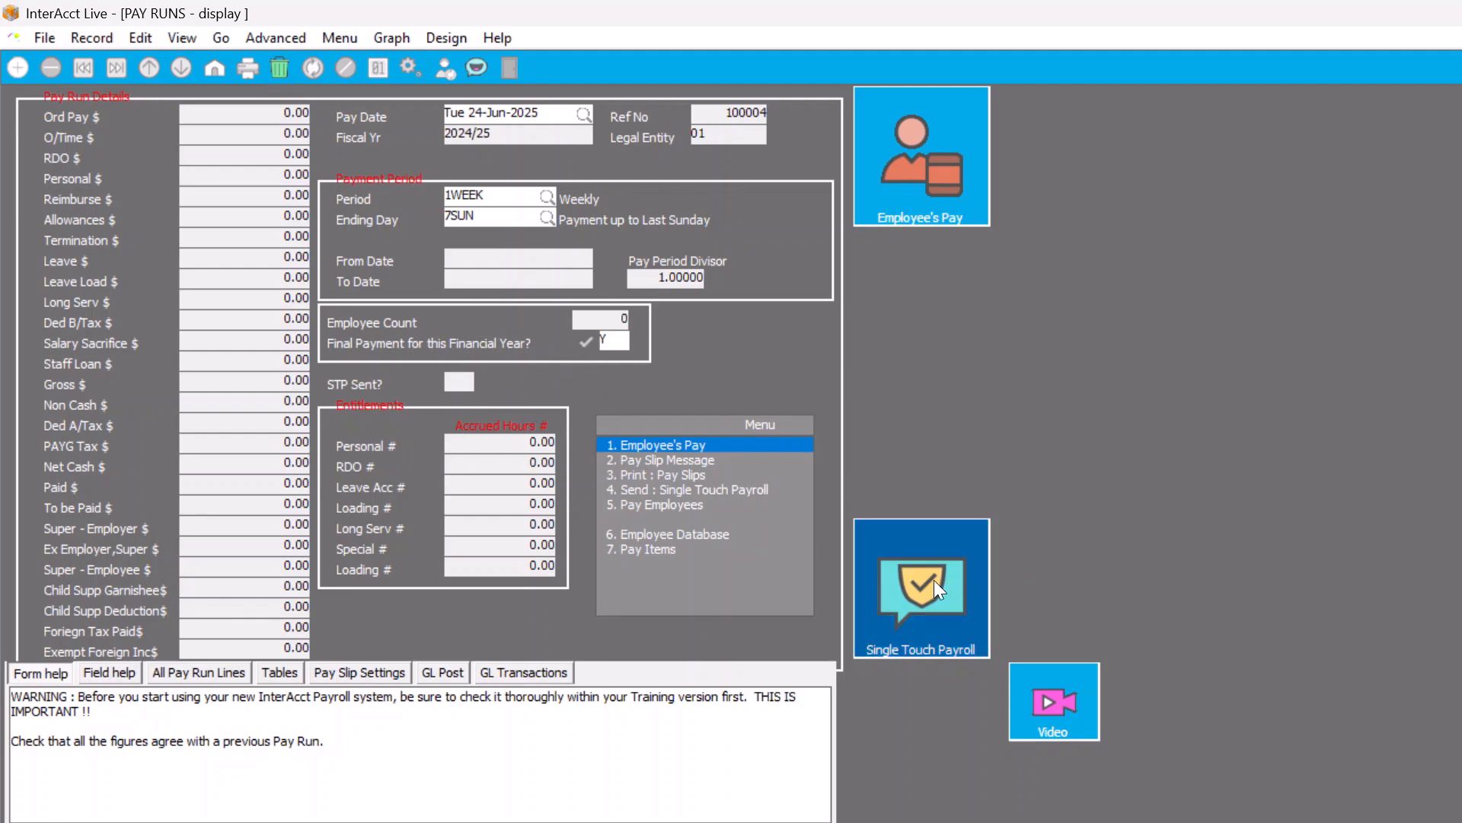
pyautogui.click(945, 597)
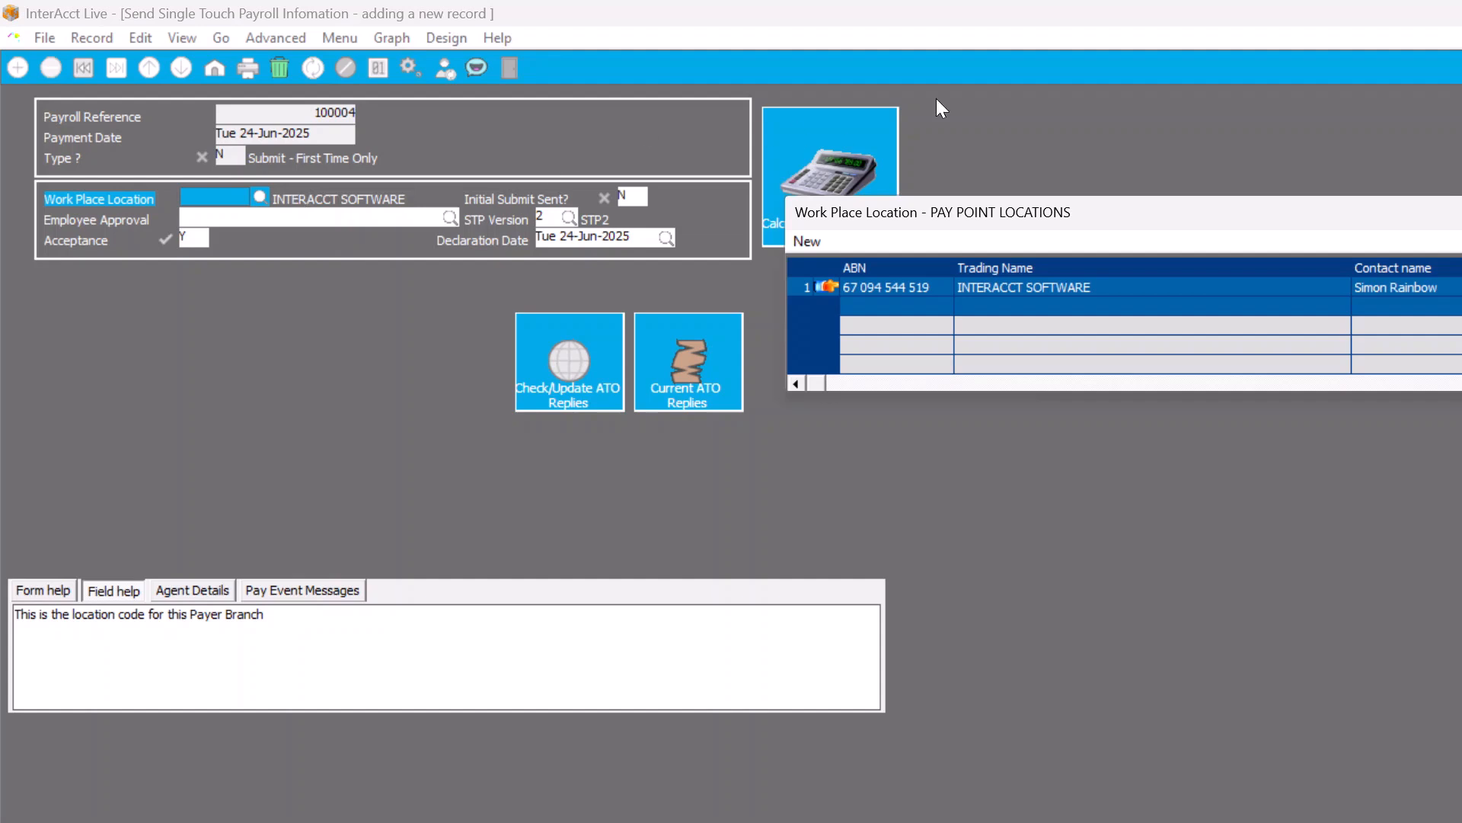
pyautogui.click(1461, 213)
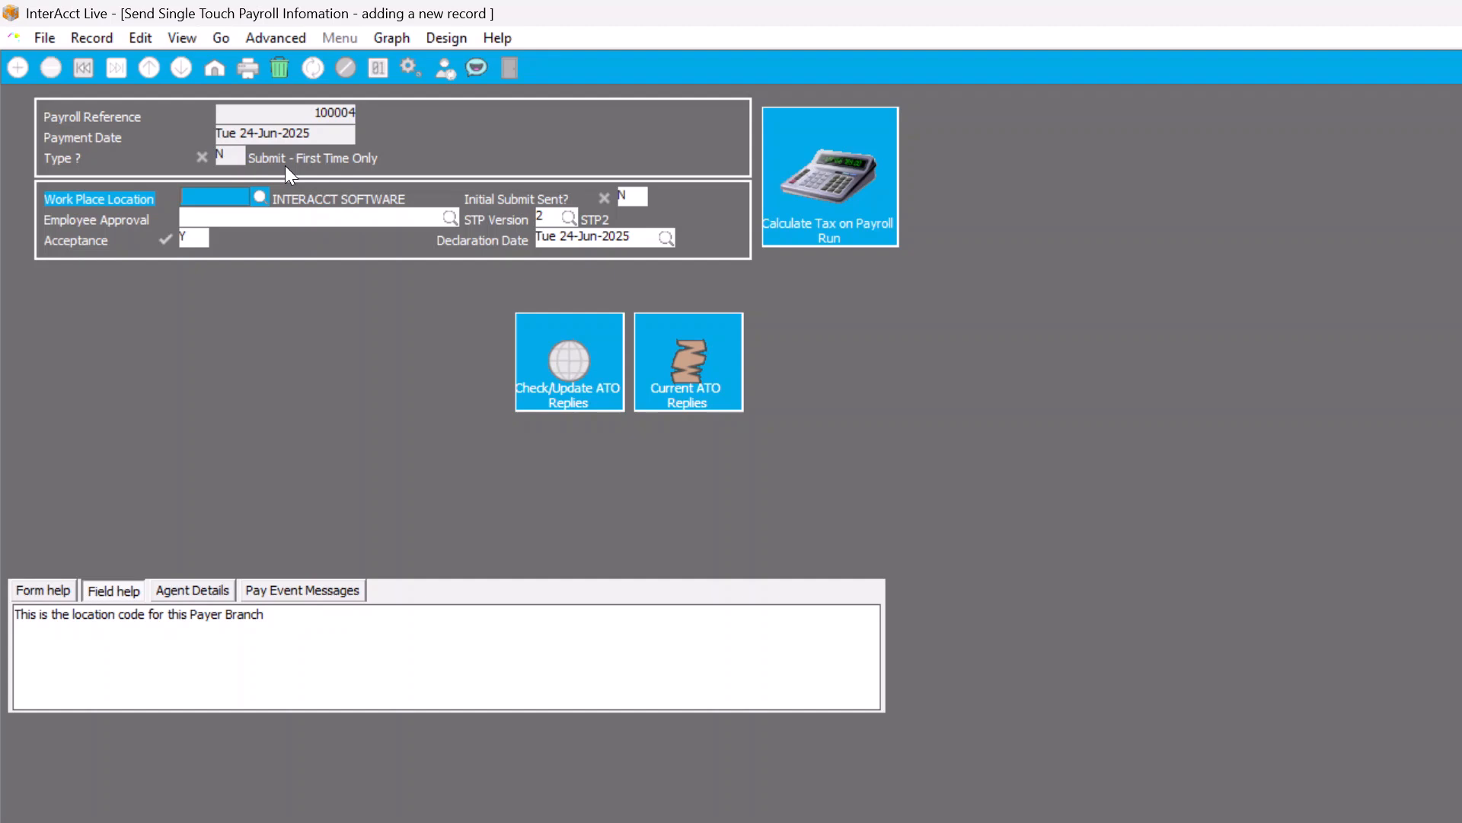
pyautogui.press('Escape')
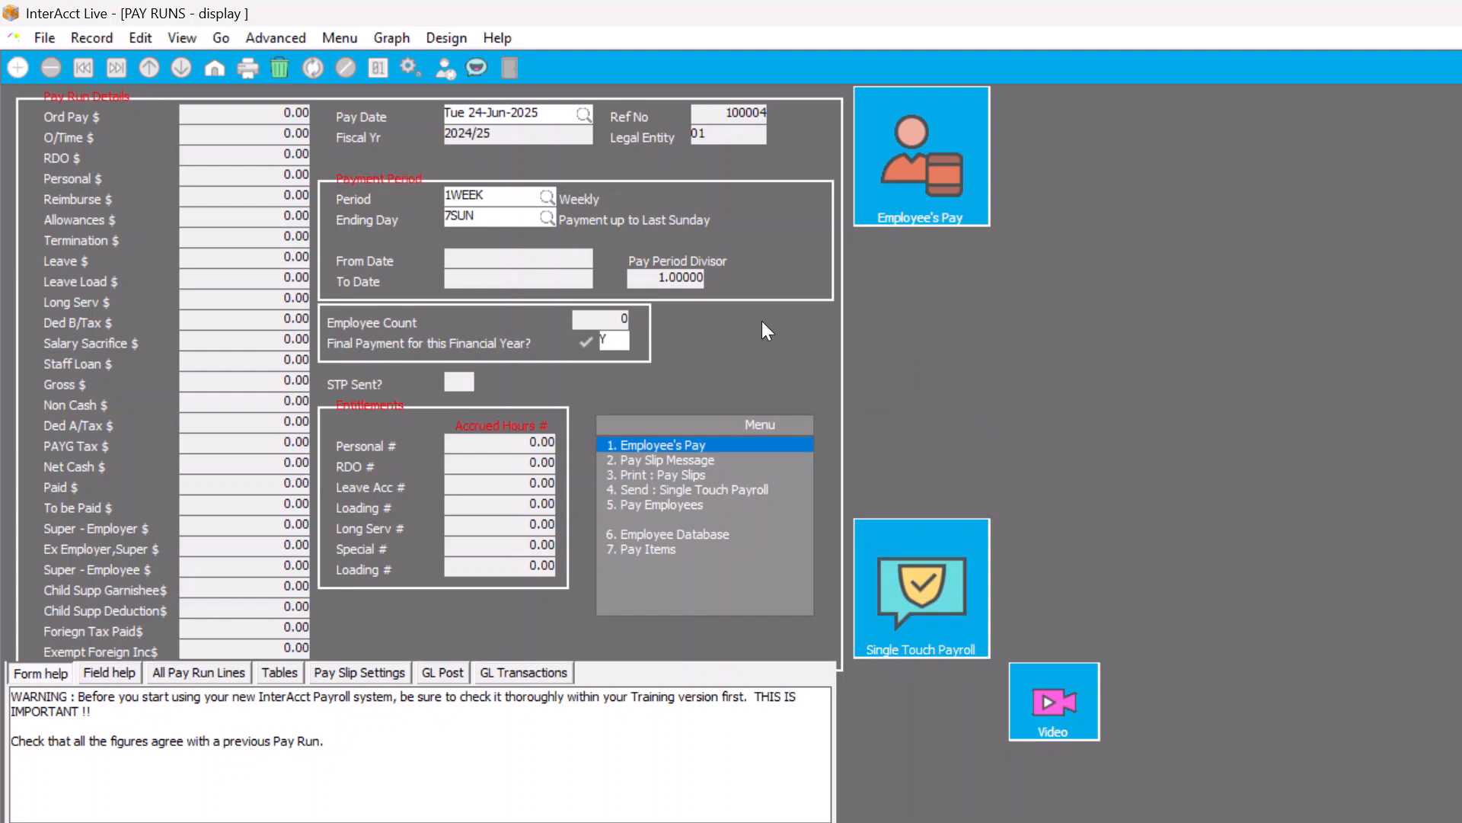
# Add another pay run with a pay date of 1 July 2025 and the Weekly pay period.
pyautogui.press('Escape')
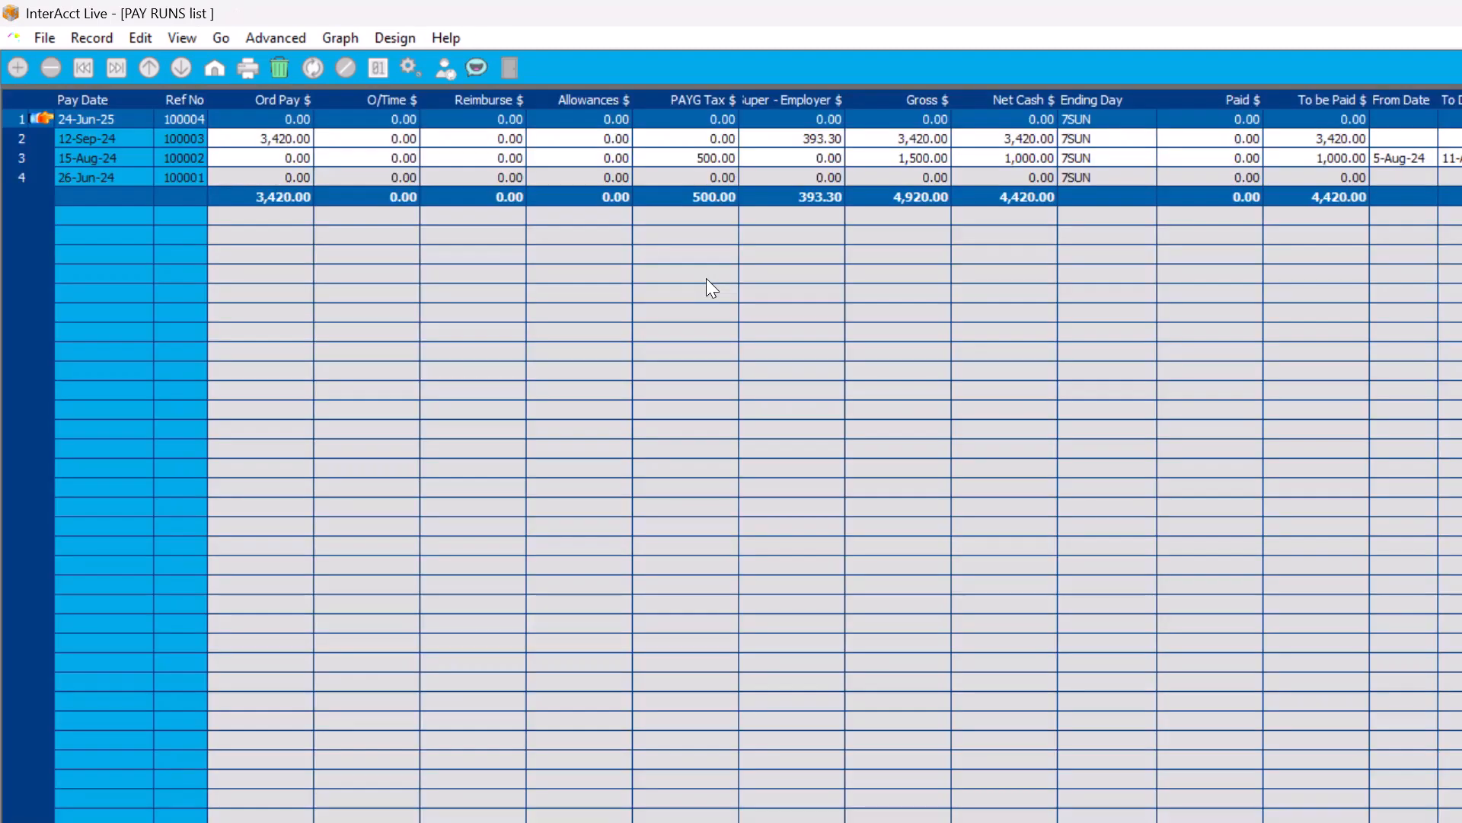
pyautogui.press('Insert')
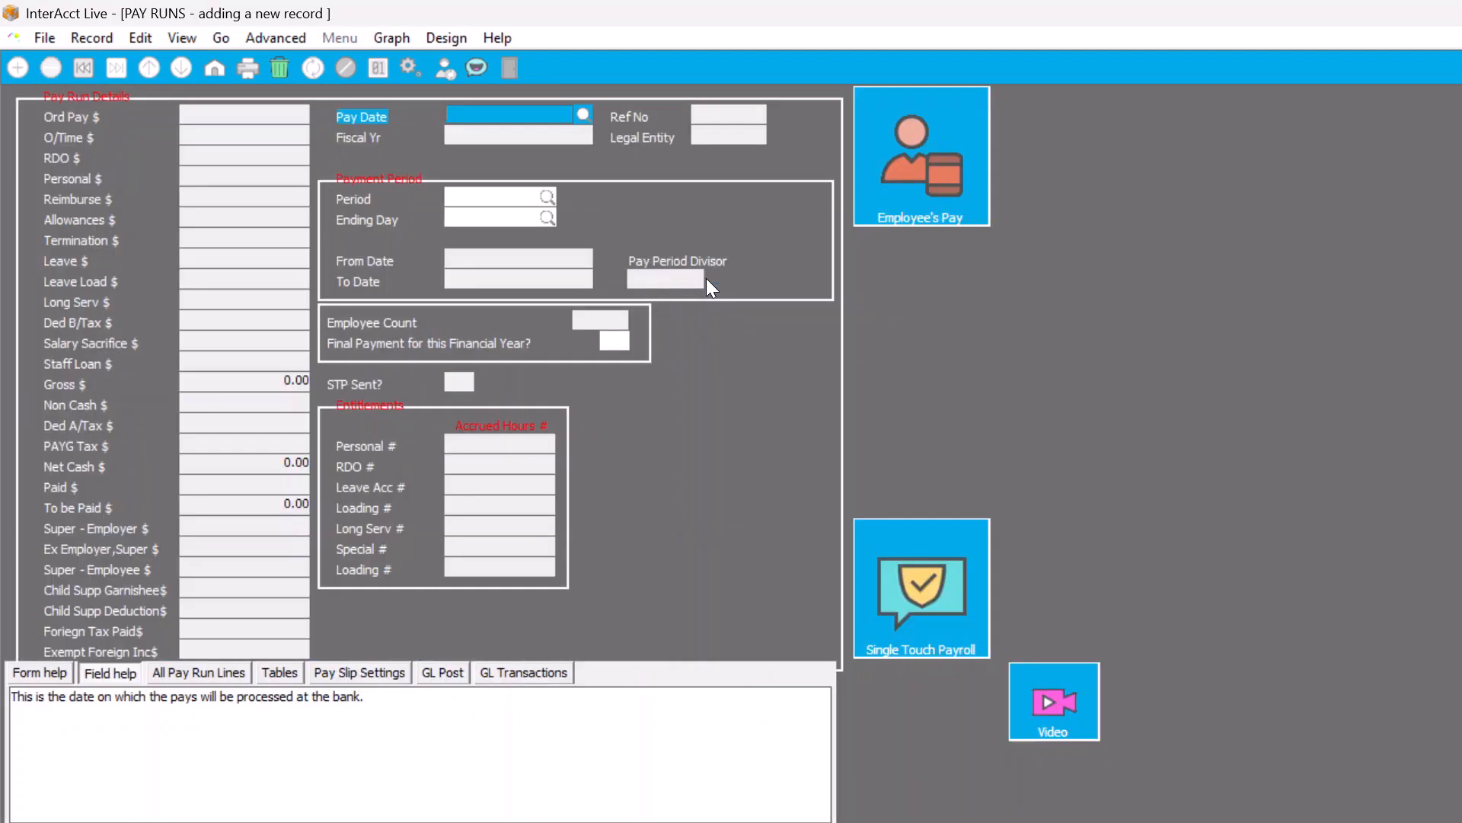
pyautogui.click(584, 113)
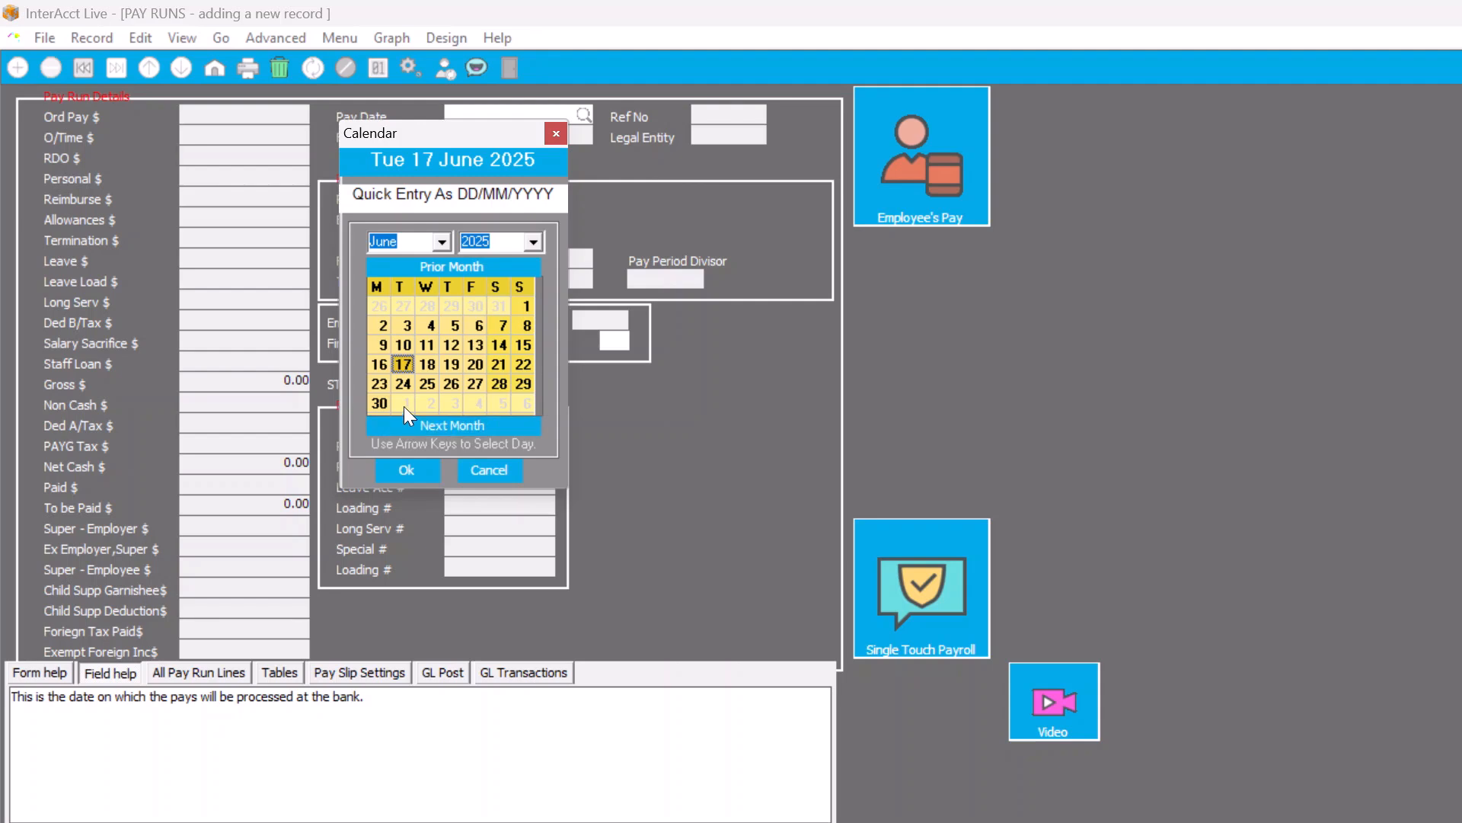
pyautogui.click(403, 405)
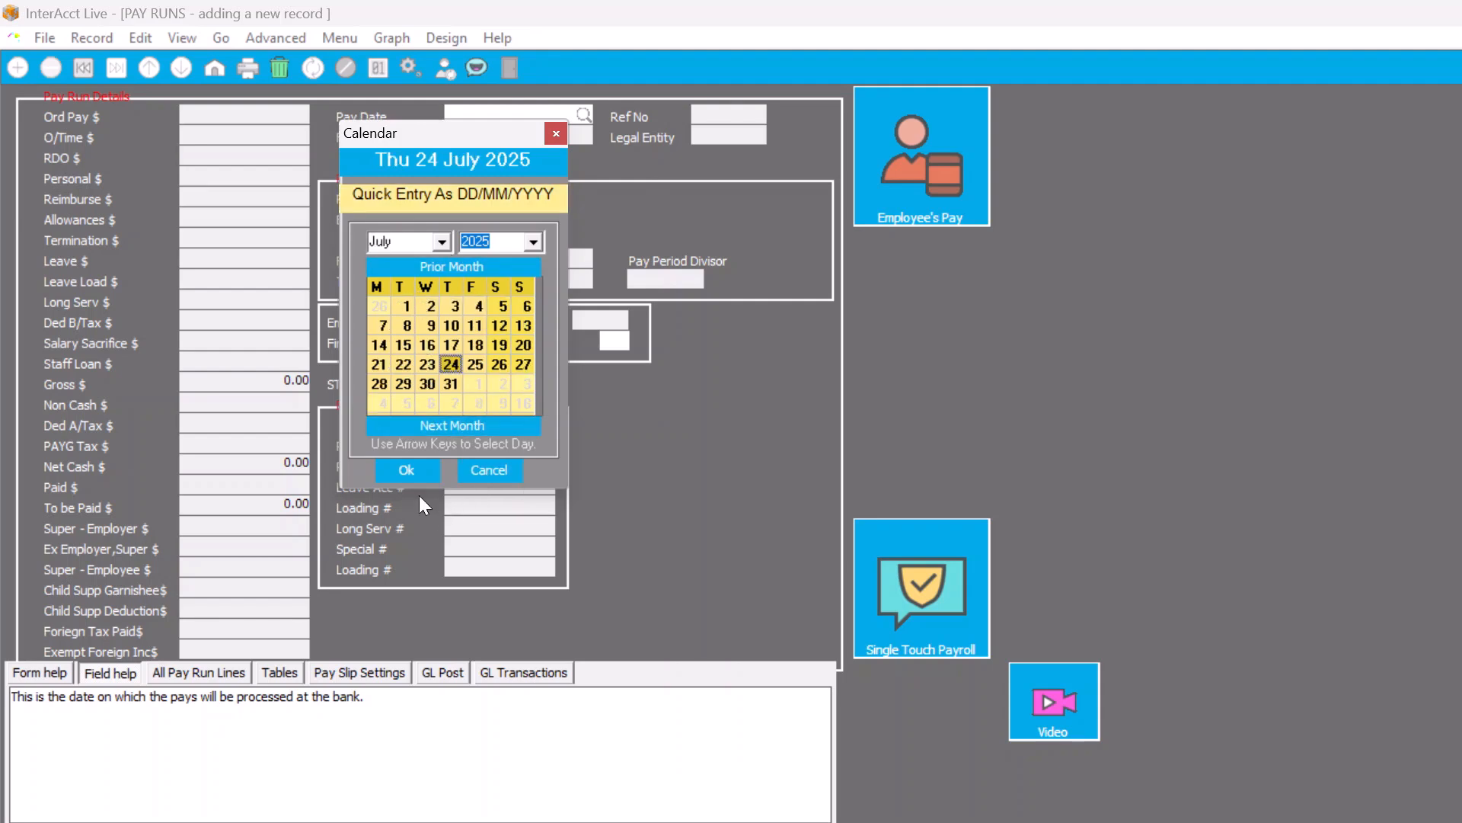
pyautogui.click(407, 306)
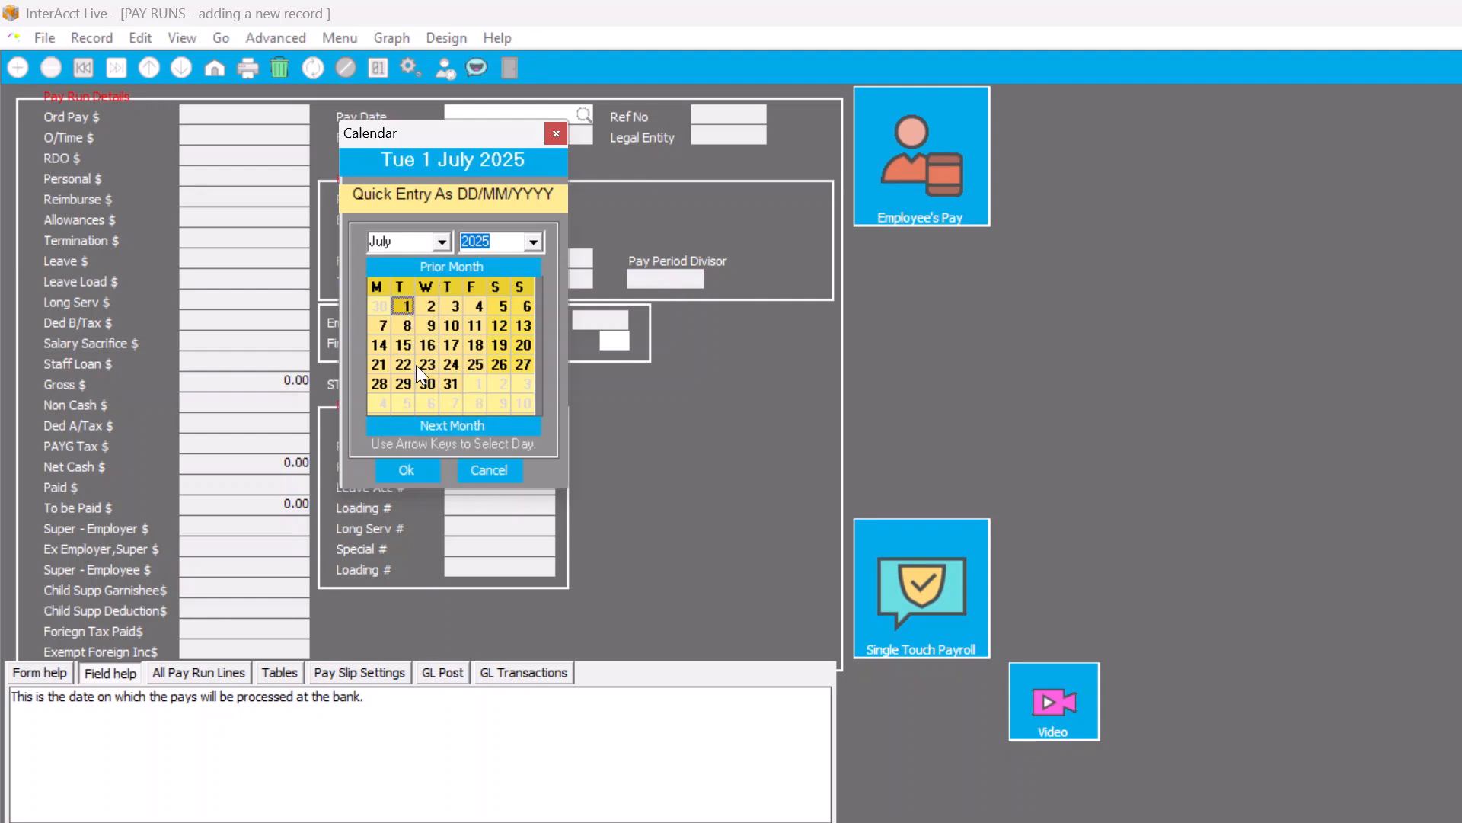
pyautogui.click(422, 471)
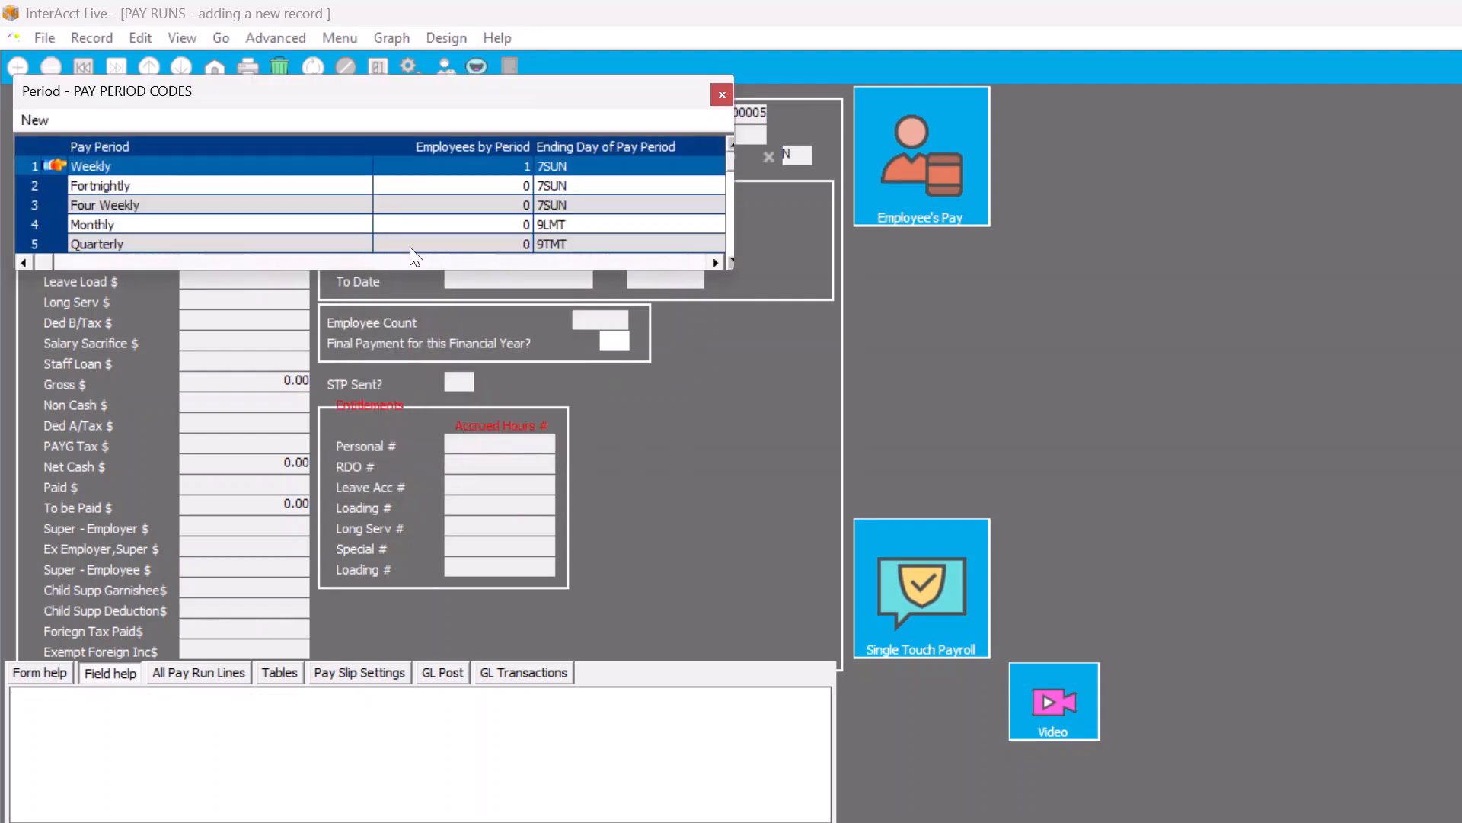
pyautogui.moveTo(440, 111); pyautogui.dragTo(705, 408)
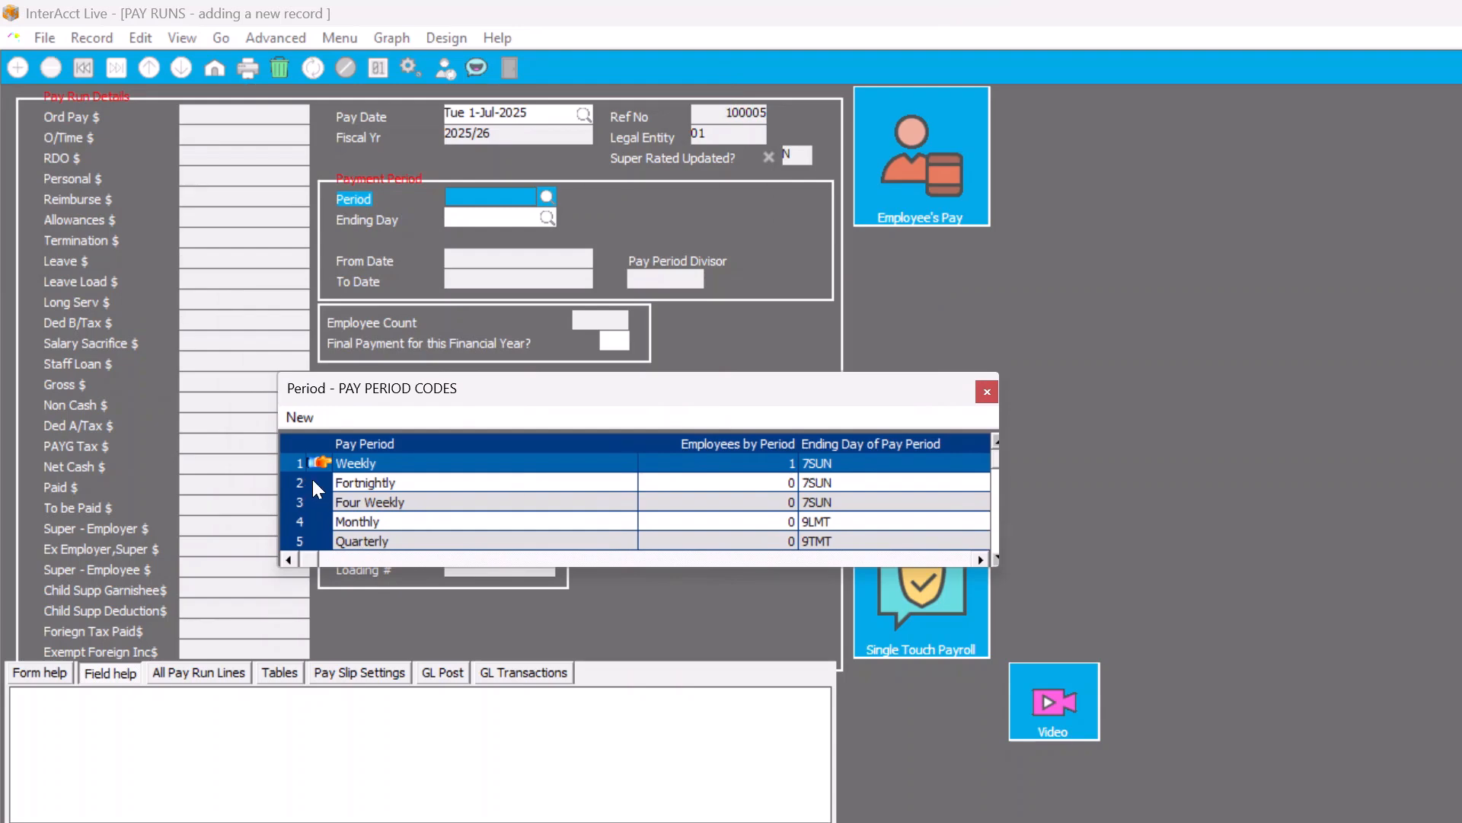
pyautogui.doubleClick(318, 458)
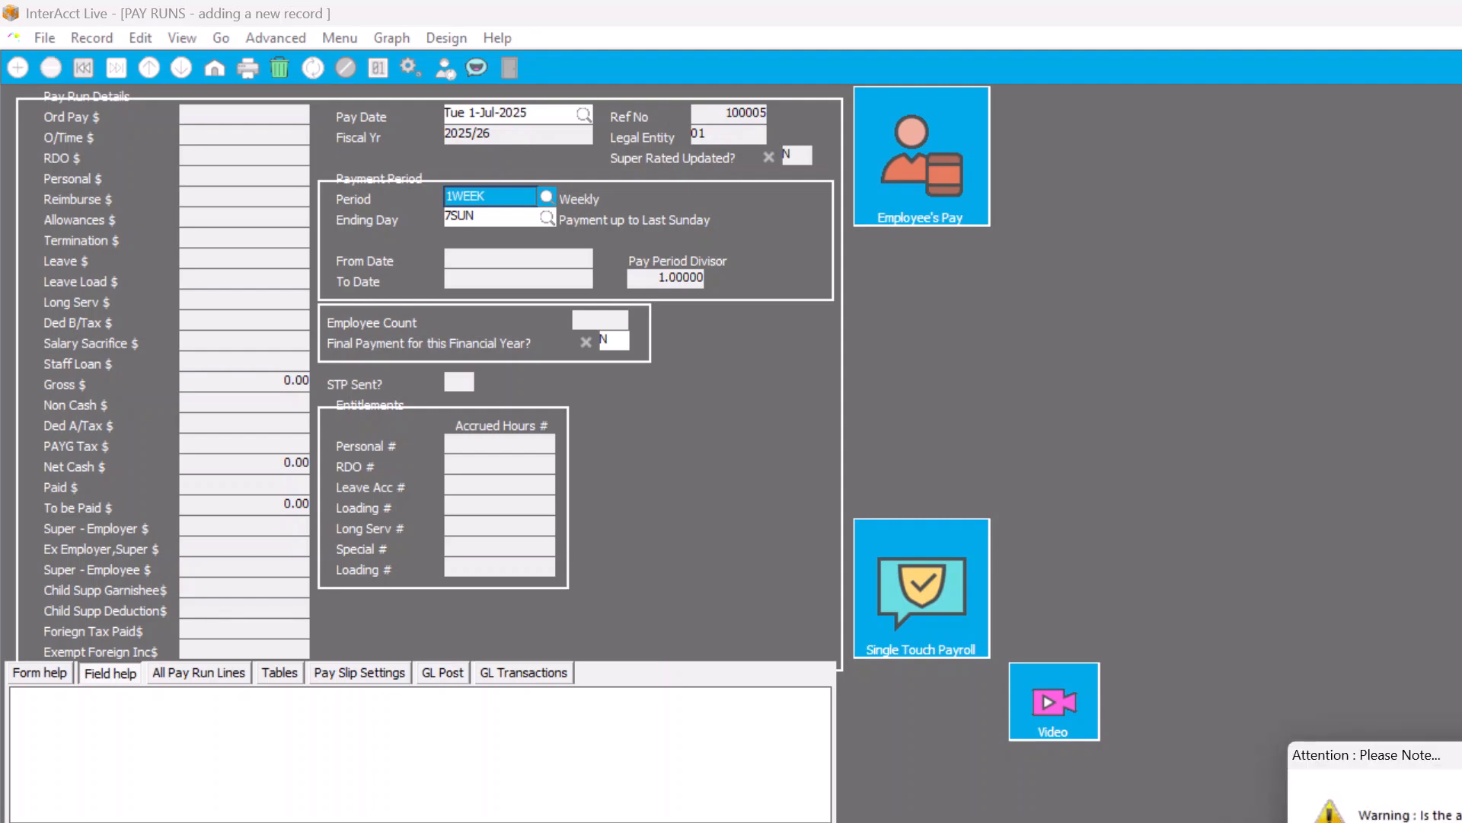
# Acknowledge the pay run warning and update the employer superannuation rate for all employees to 12% for fiscal year 2025/26.
pyautogui.click(1459, 818)
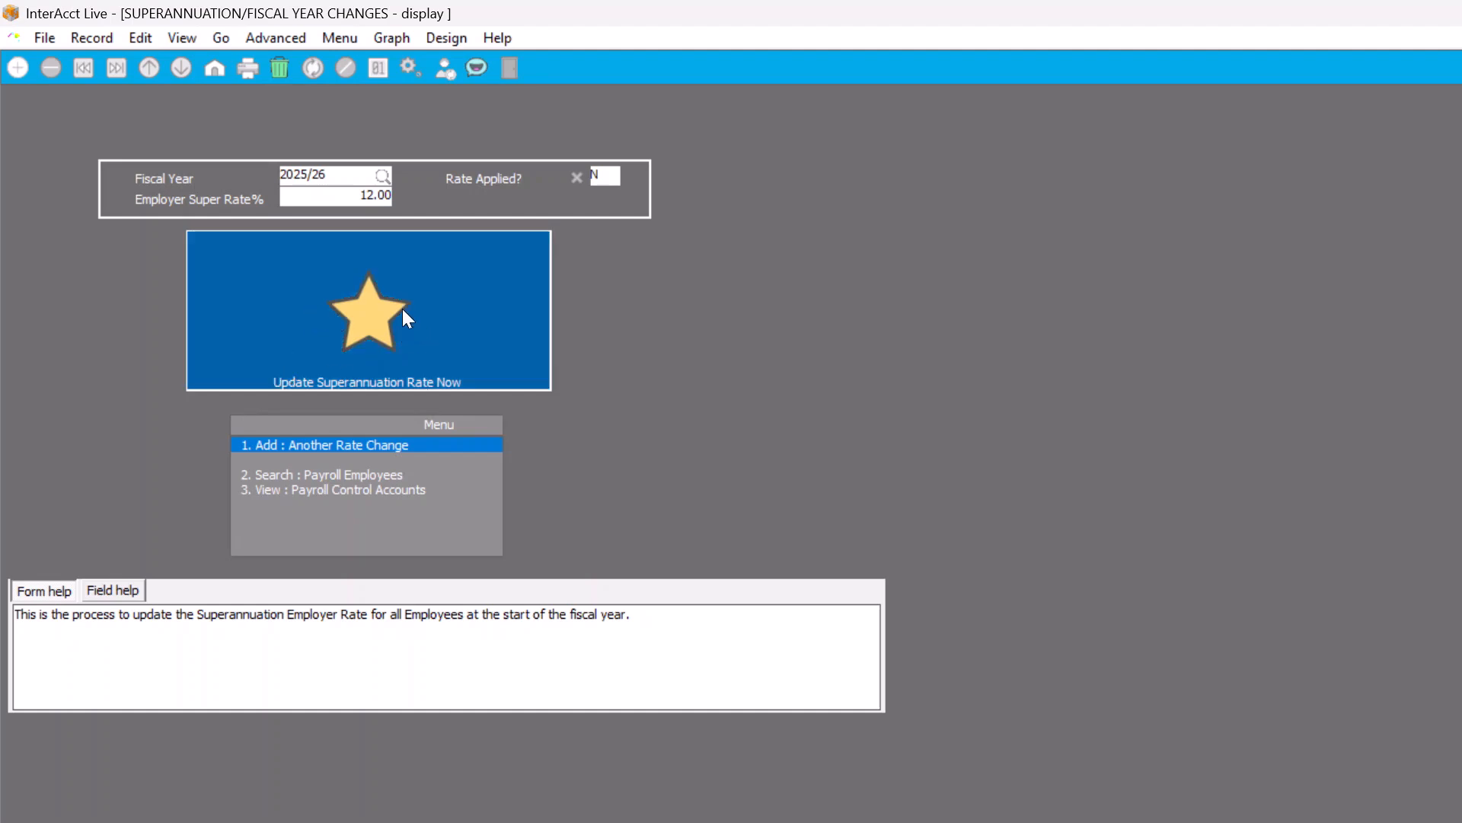
pyautogui.click(381, 312)
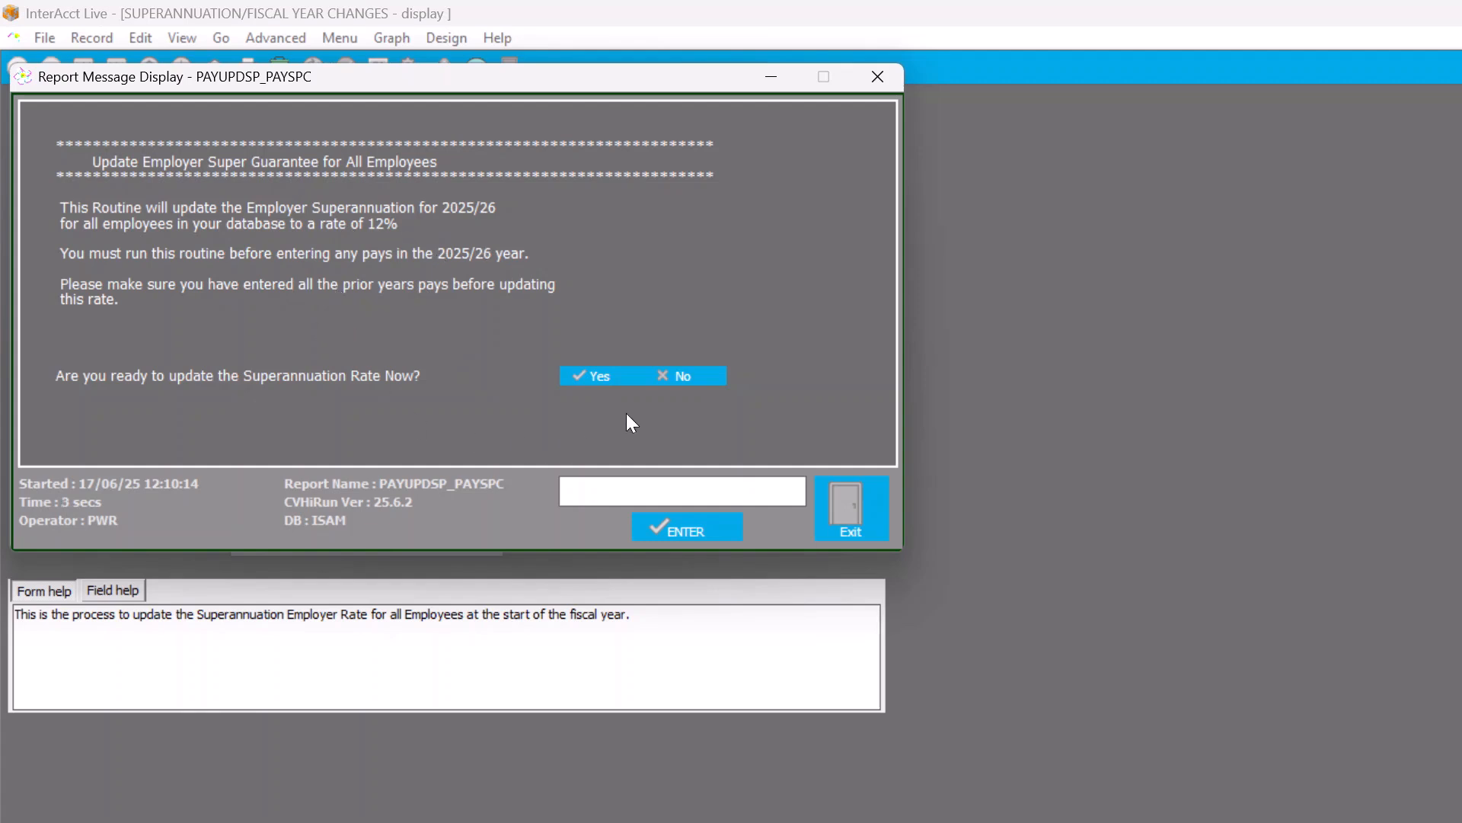
pyautogui.click(614, 371)
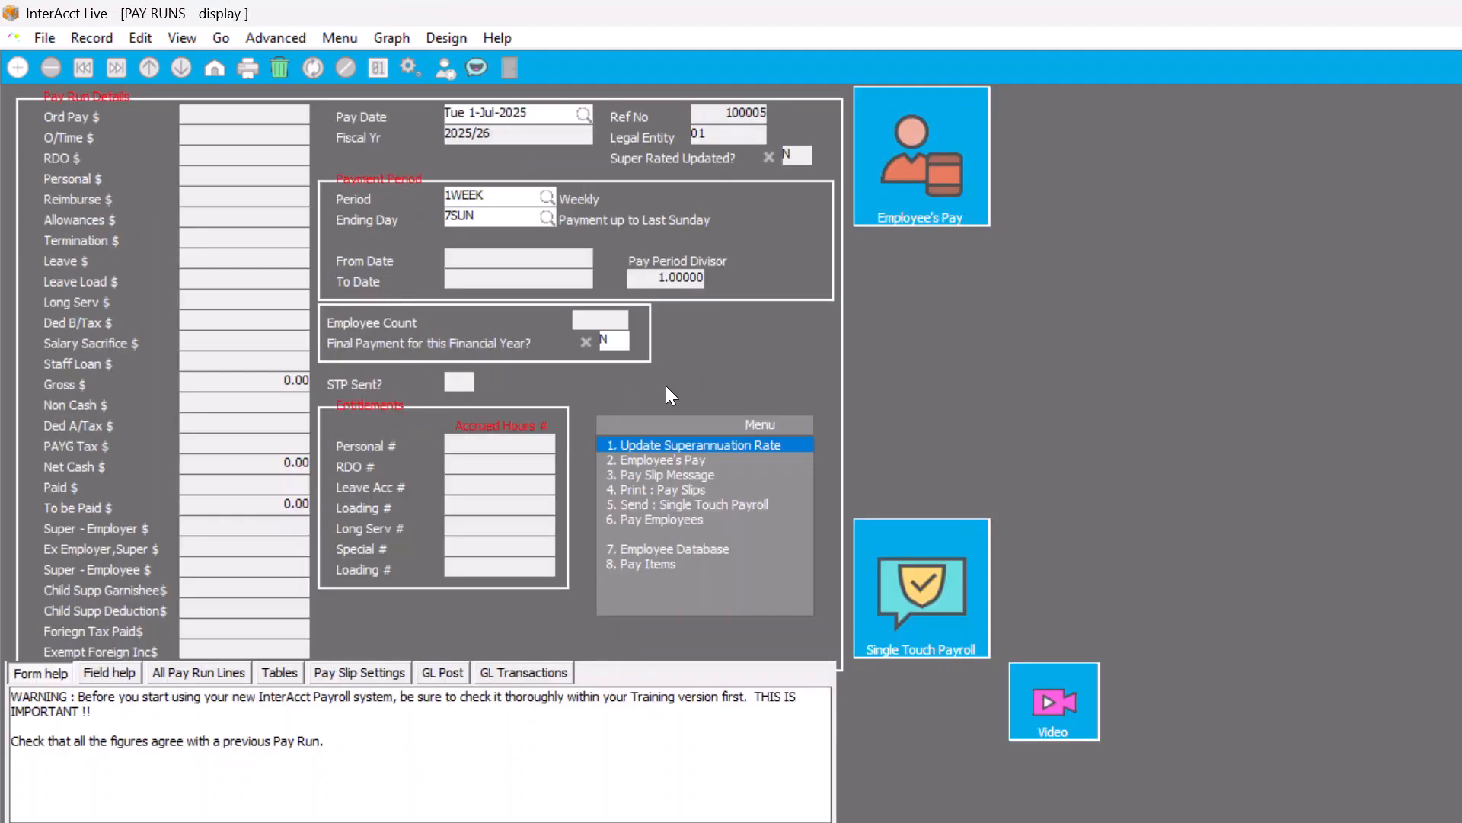
# Review the 2025/26 superannuation change record and the list of all payroll employees, and return to the pay run.
pyautogui.click(698, 444)
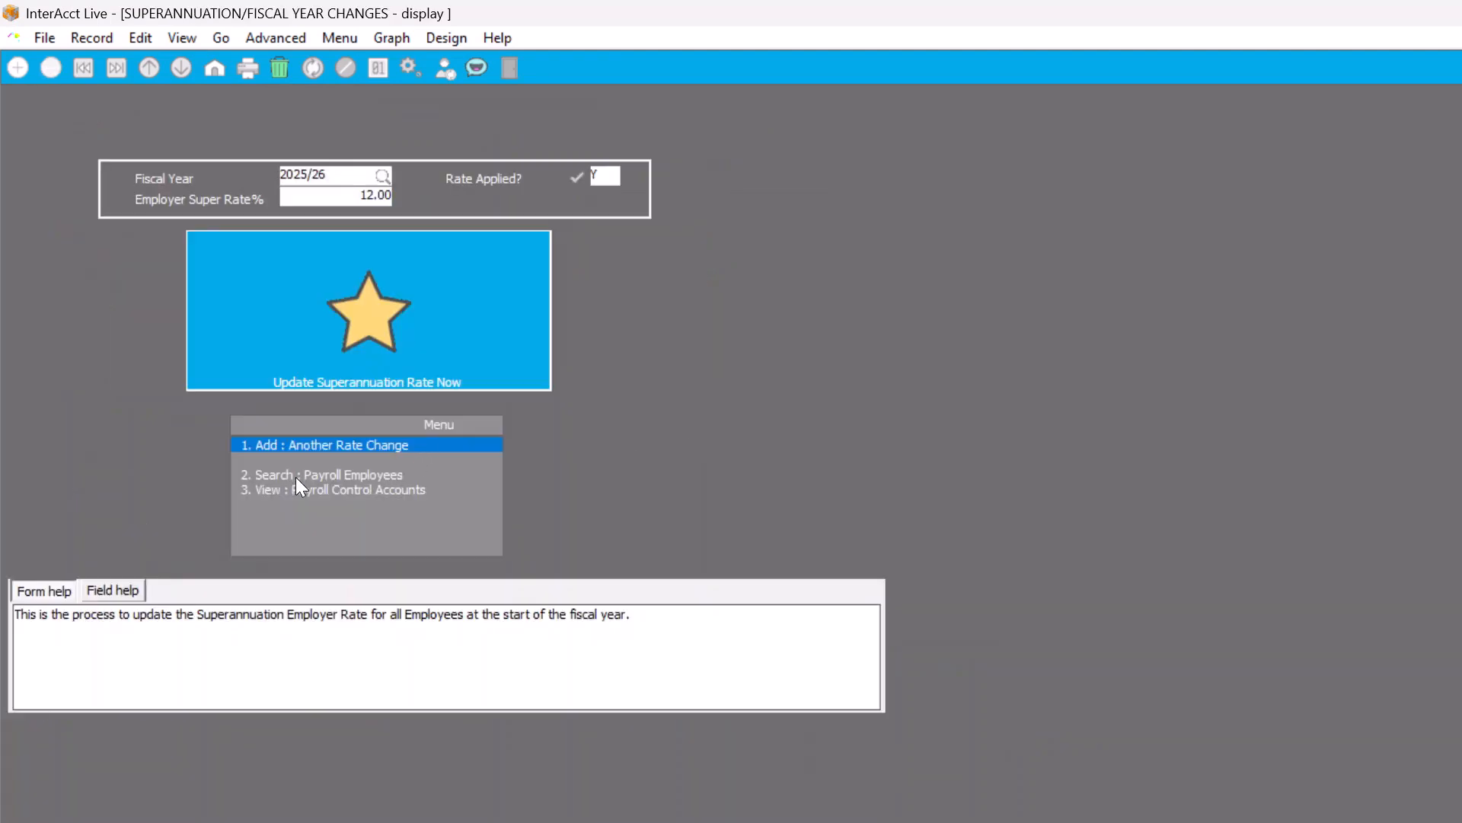
pyautogui.click(332, 474)
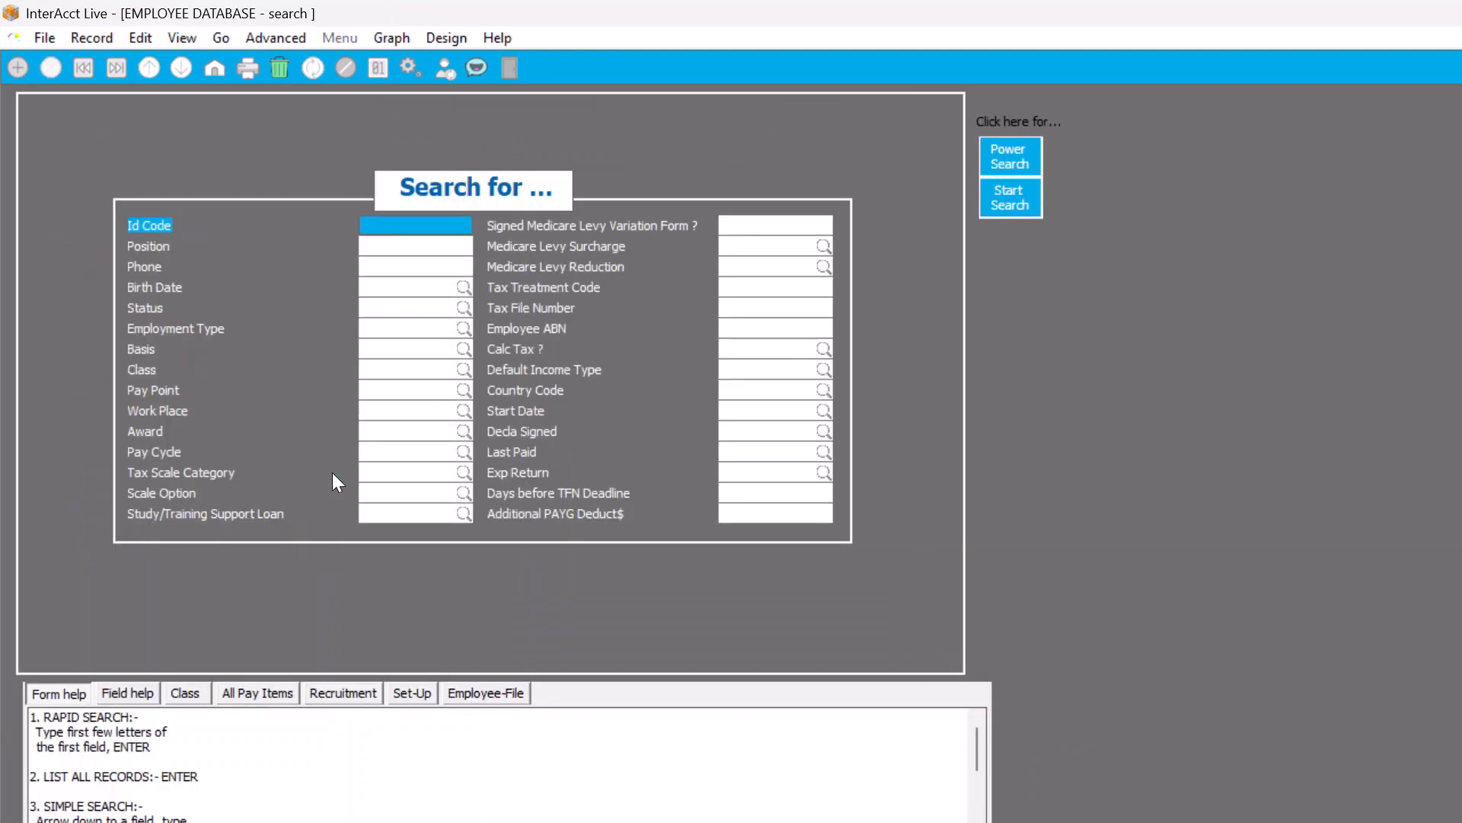
pyautogui.press('Return')
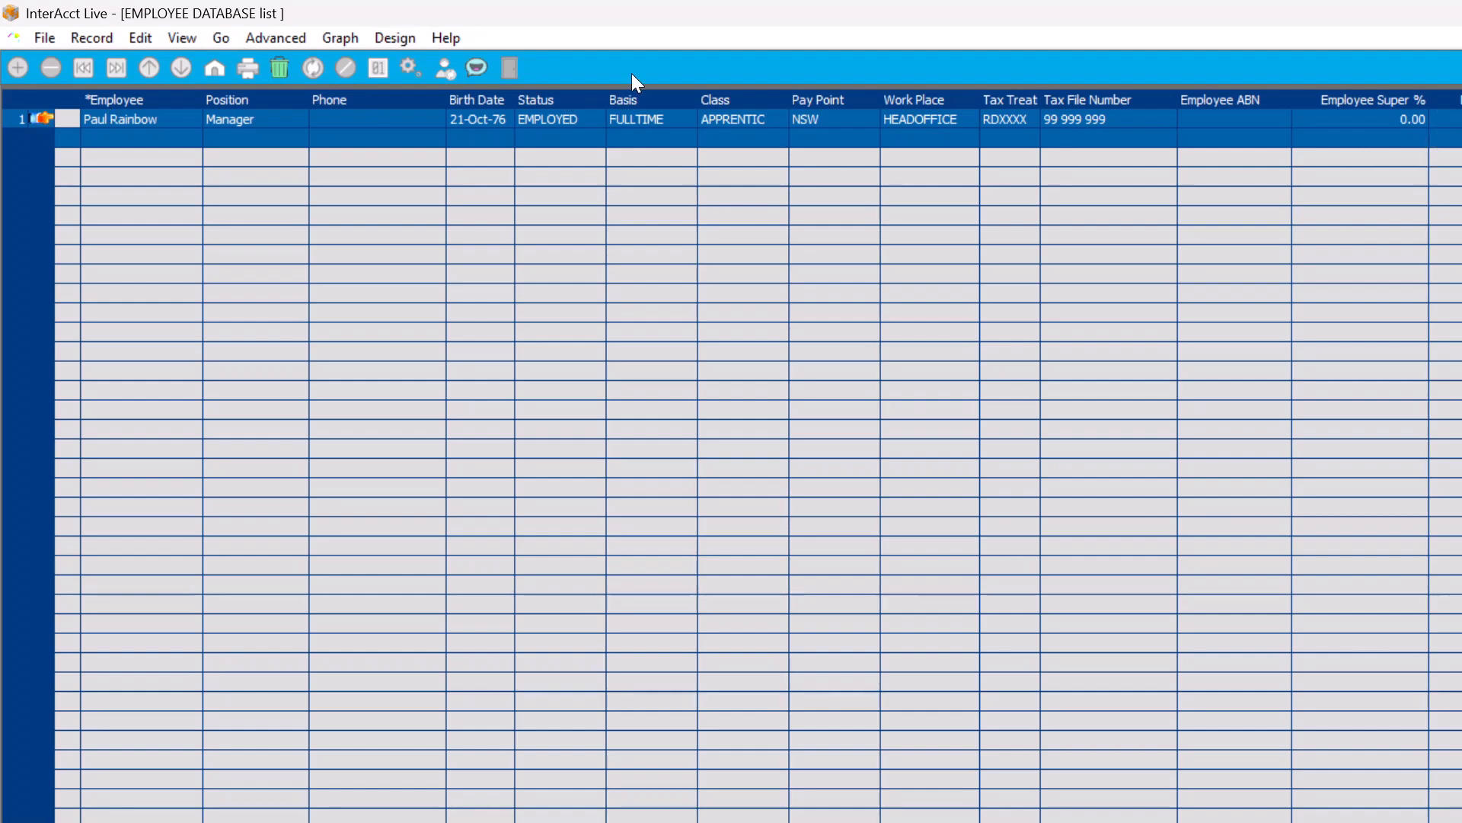
pyautogui.doubleClick(38, 112)
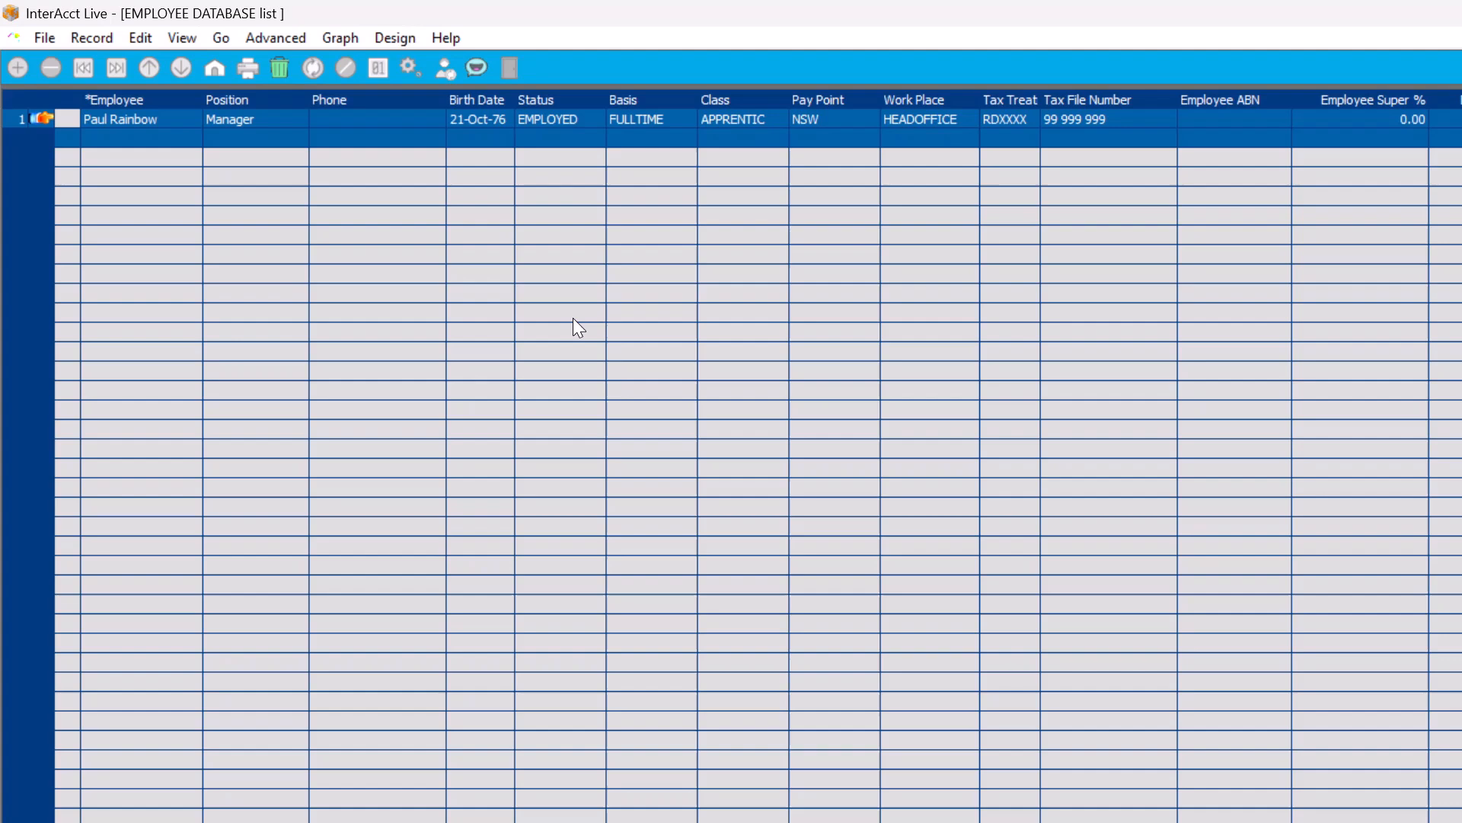
pyautogui.doubleClick(573, 317)
pyautogui.press('Escape')
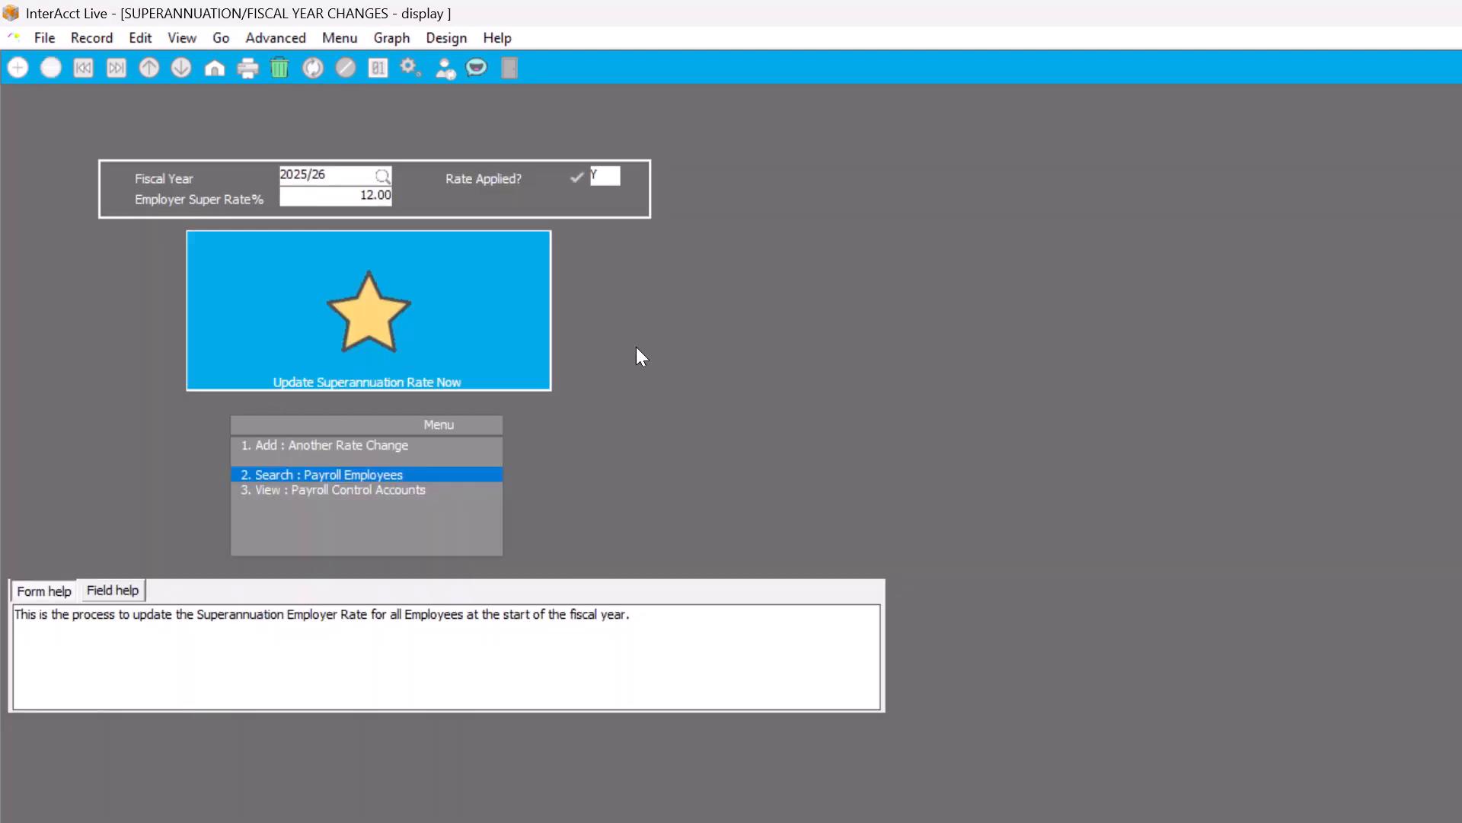
pyautogui.click(532, 313)
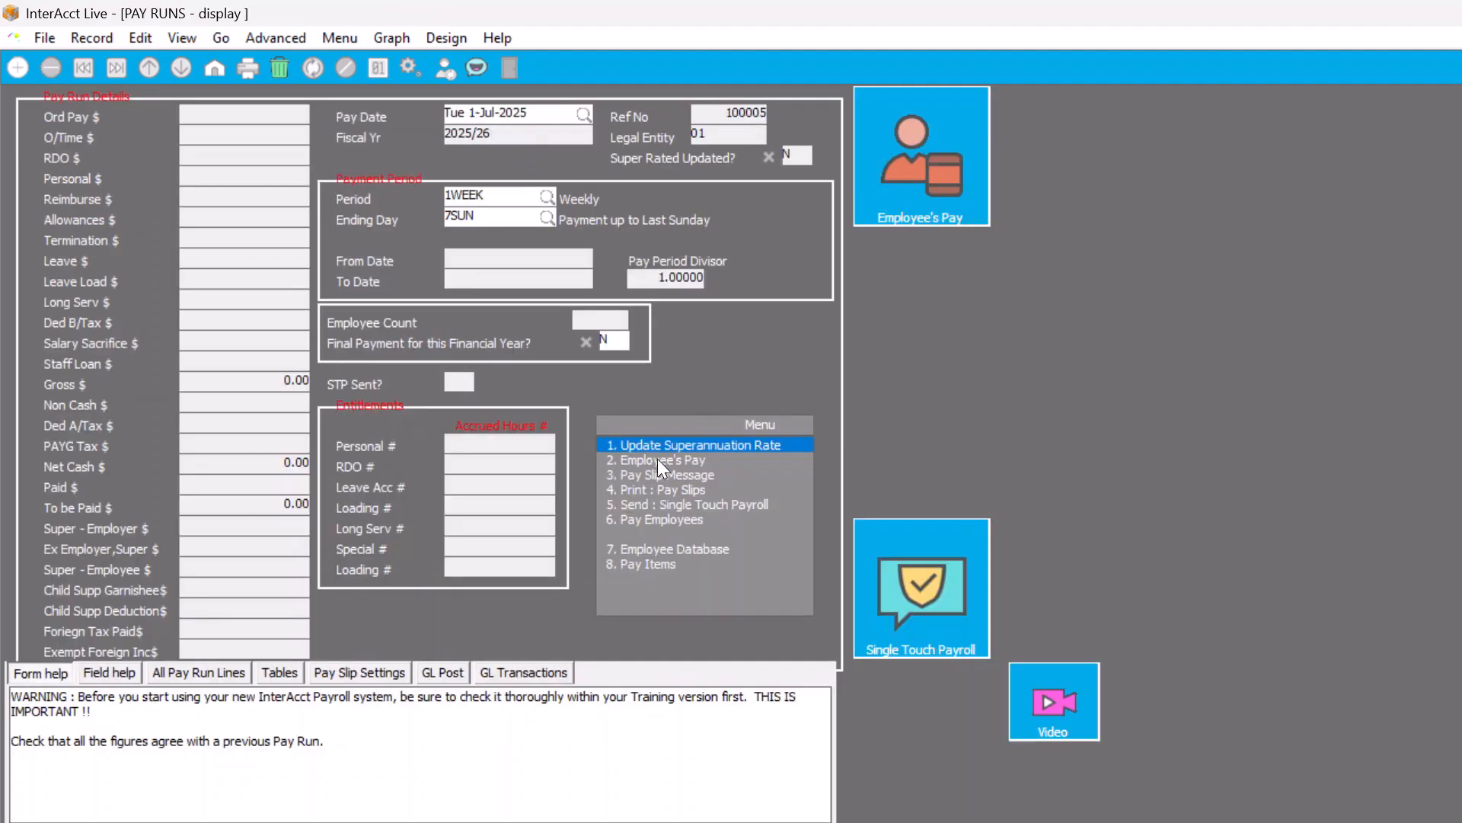
# Open the employee pay list for the 1 July 2025 pay run and move it clear of the pay run's header details.
pyautogui.click(676, 459)
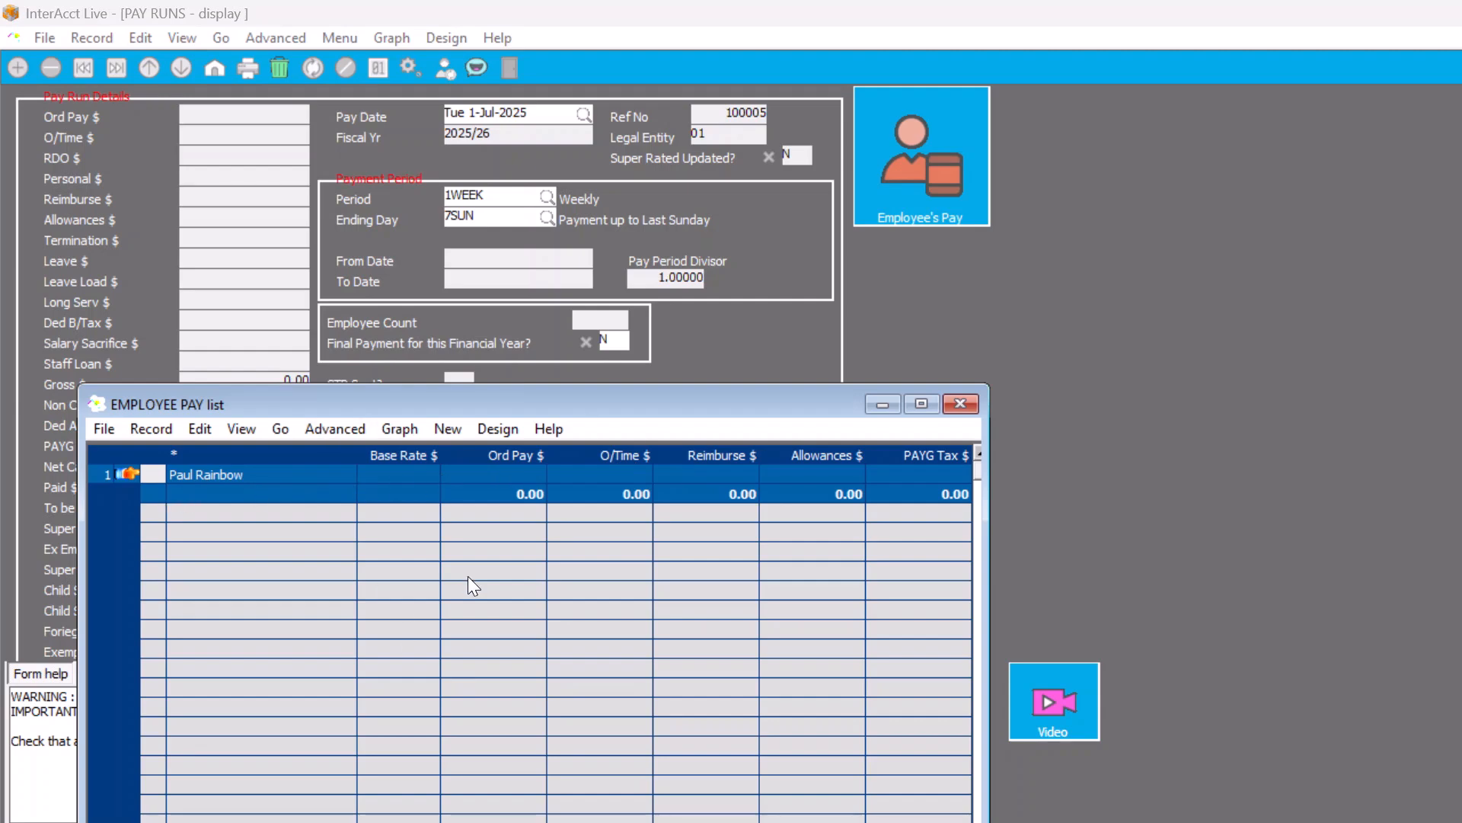
pyautogui.moveTo(495, 405); pyautogui.dragTo(538, 344)
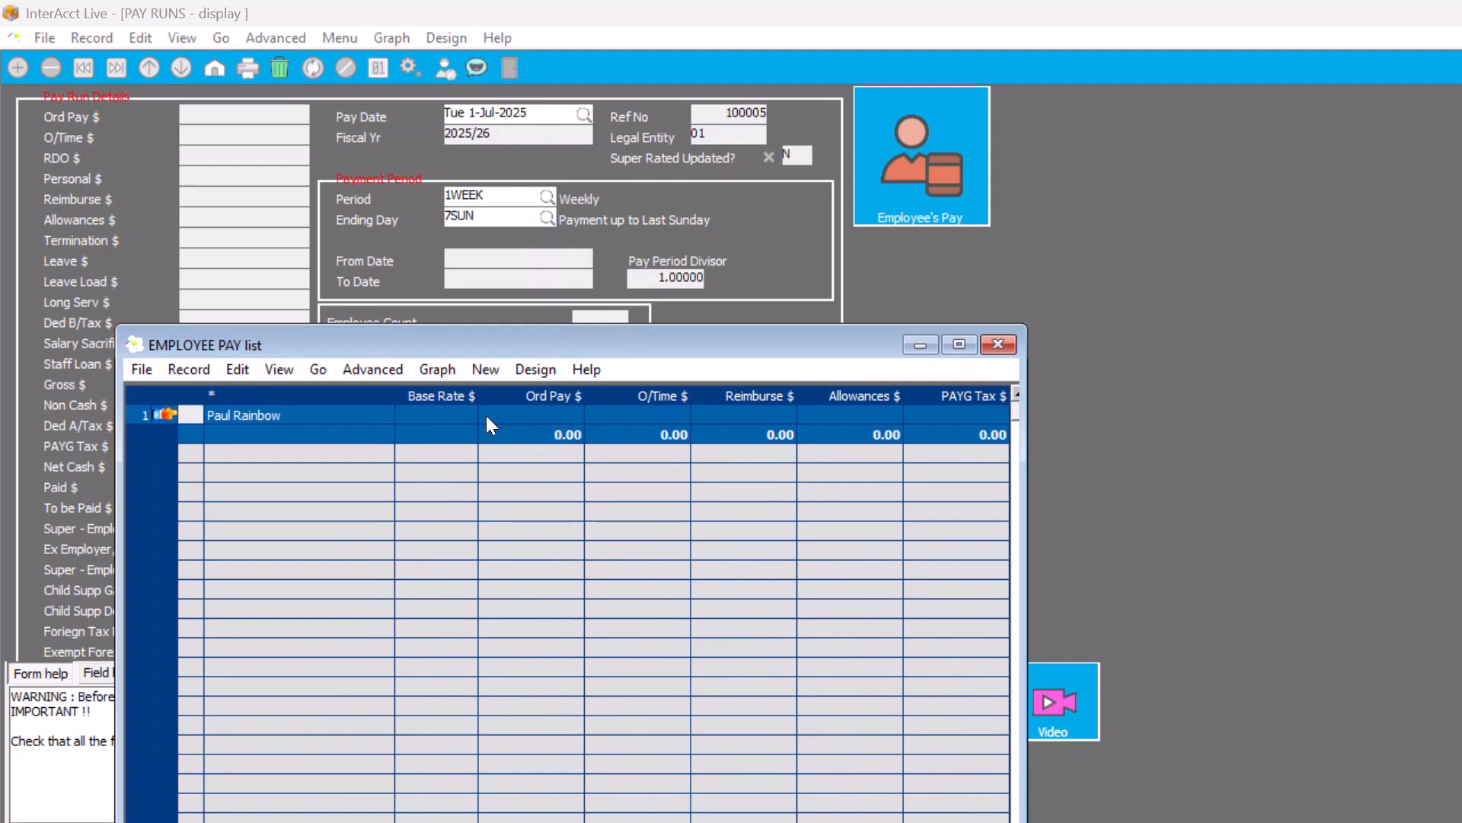
pyautogui.moveTo(534, 340); pyautogui.dragTo(502, 421)
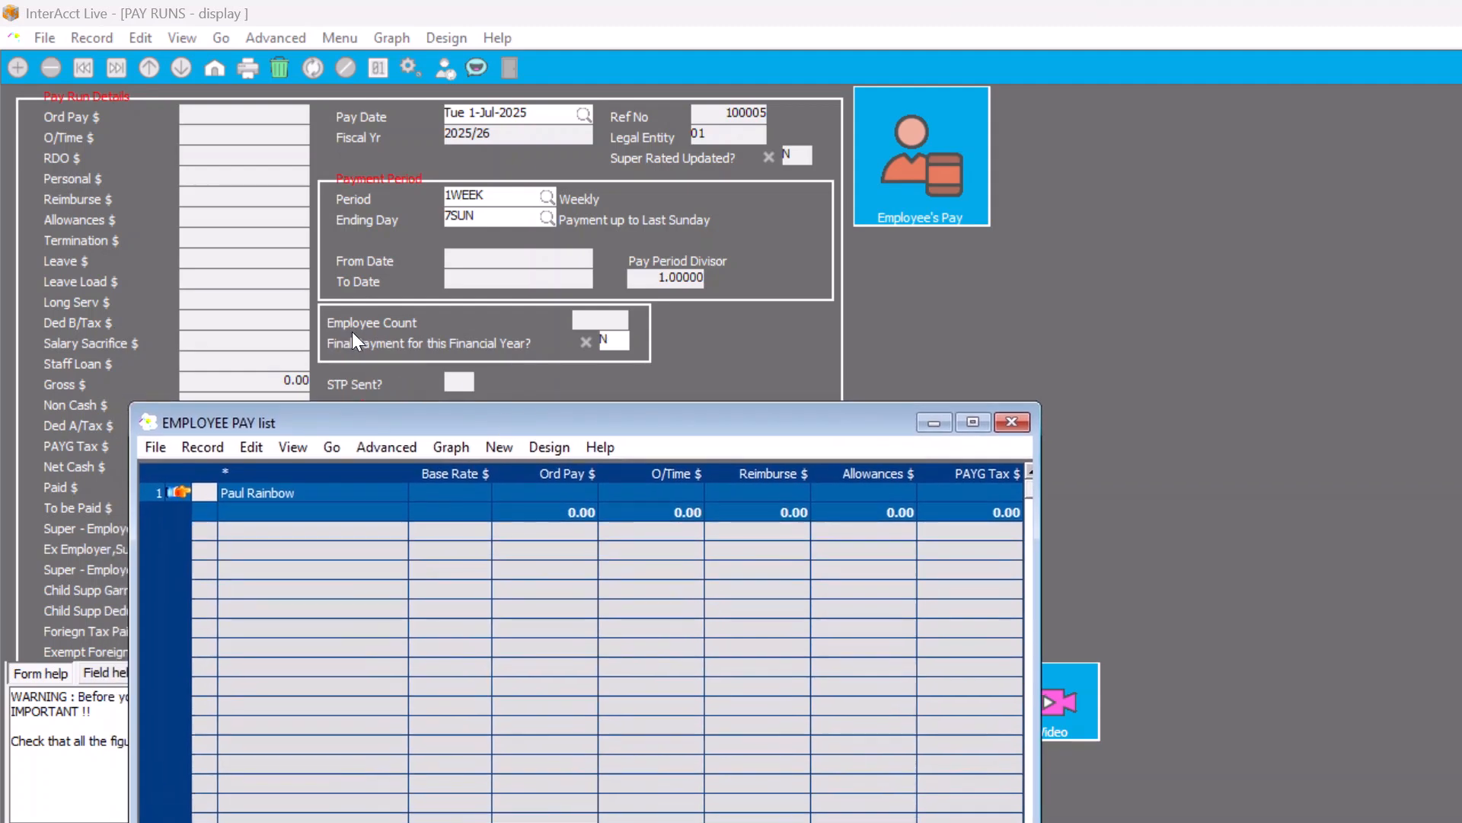